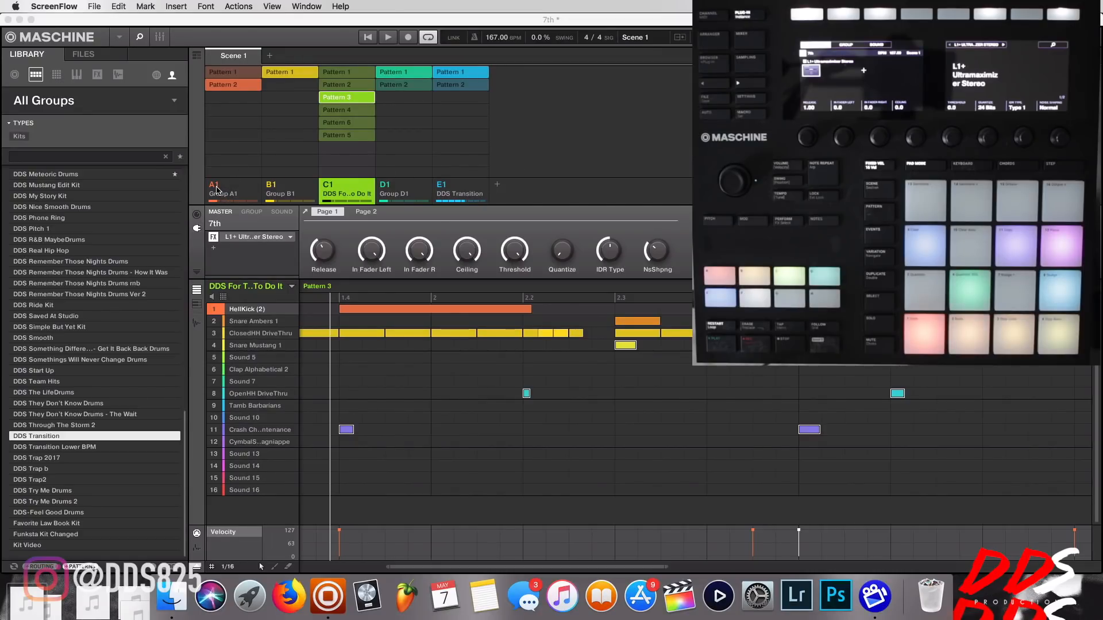
Solo group A1 and rename it as Keys FMin.
{"action": "right_click", "coordinate": [216, 188]}
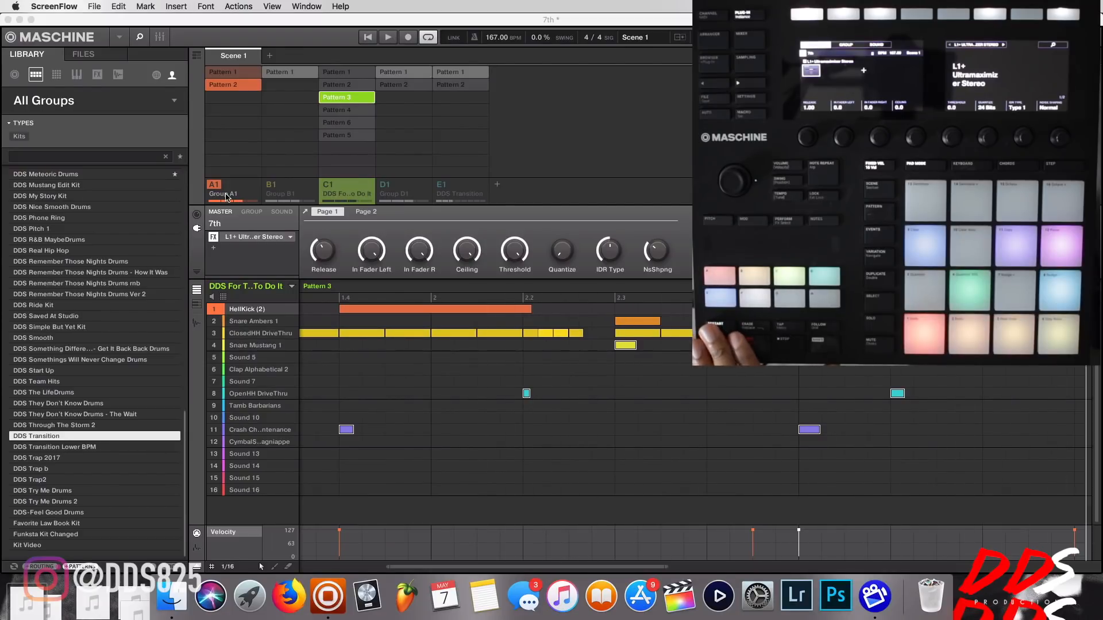
{"action": "left_click", "coordinate": [227, 194]}
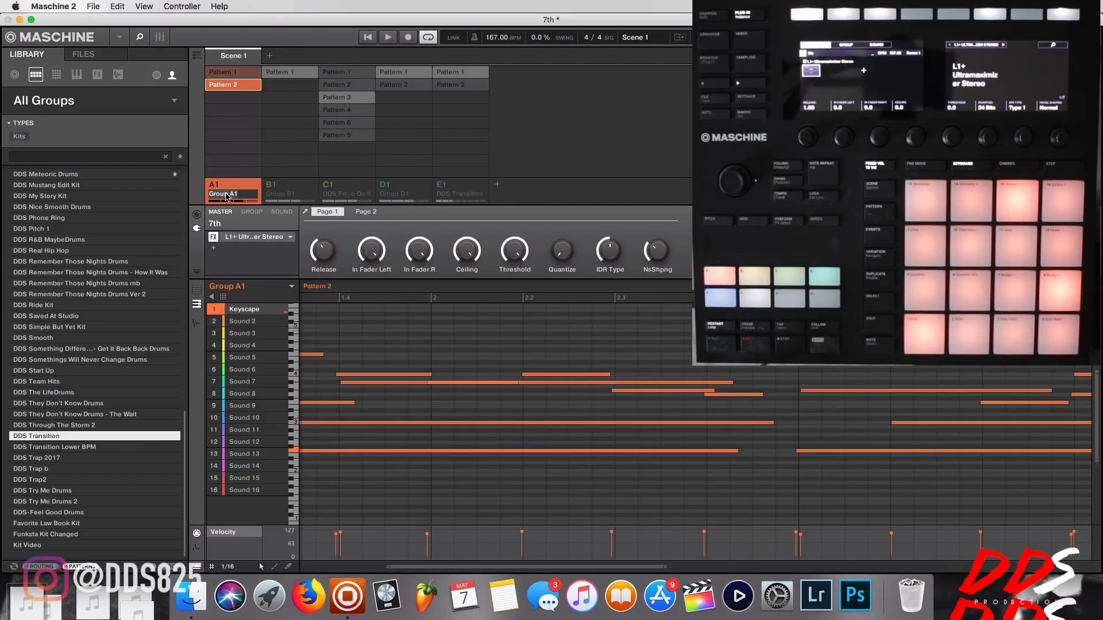
{"action": "type", "text": "Keys EMin"}
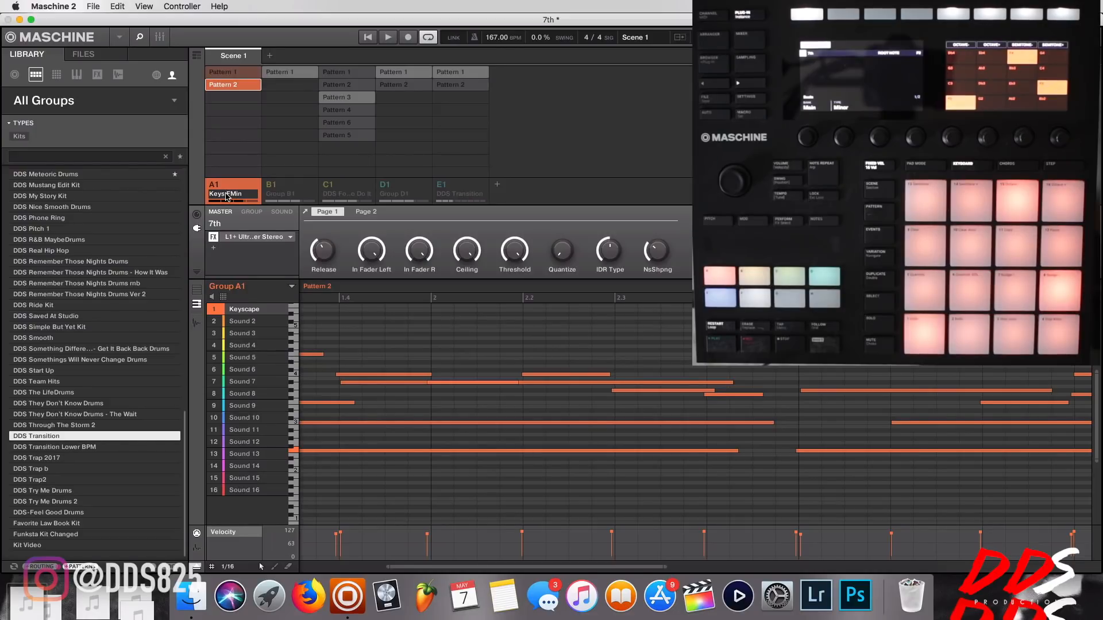
{"action": "key", "text": "Return"}
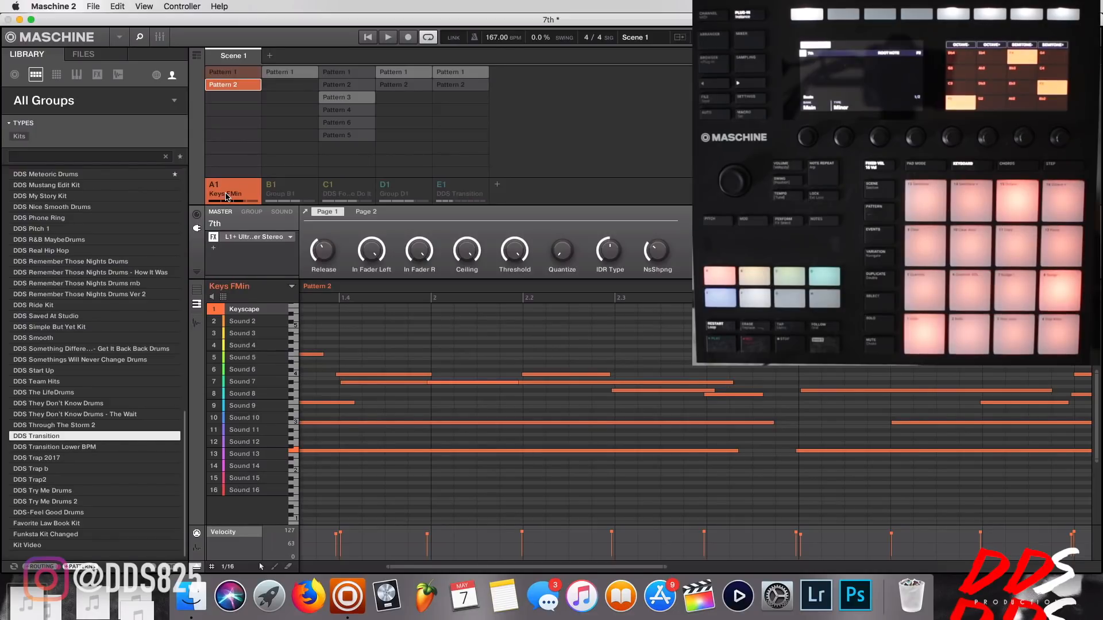
Unmute and briefly audition group B1, and rename it as Strings.
{"action": "left_click", "coordinate": [270, 188]}
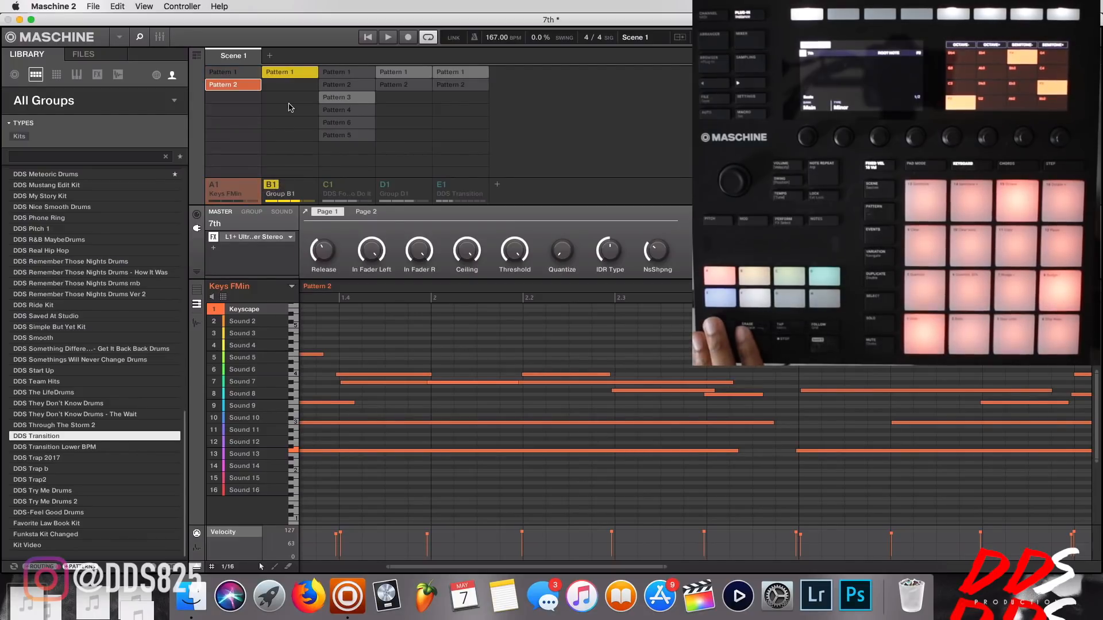
{"action": "key", "text": "space"}
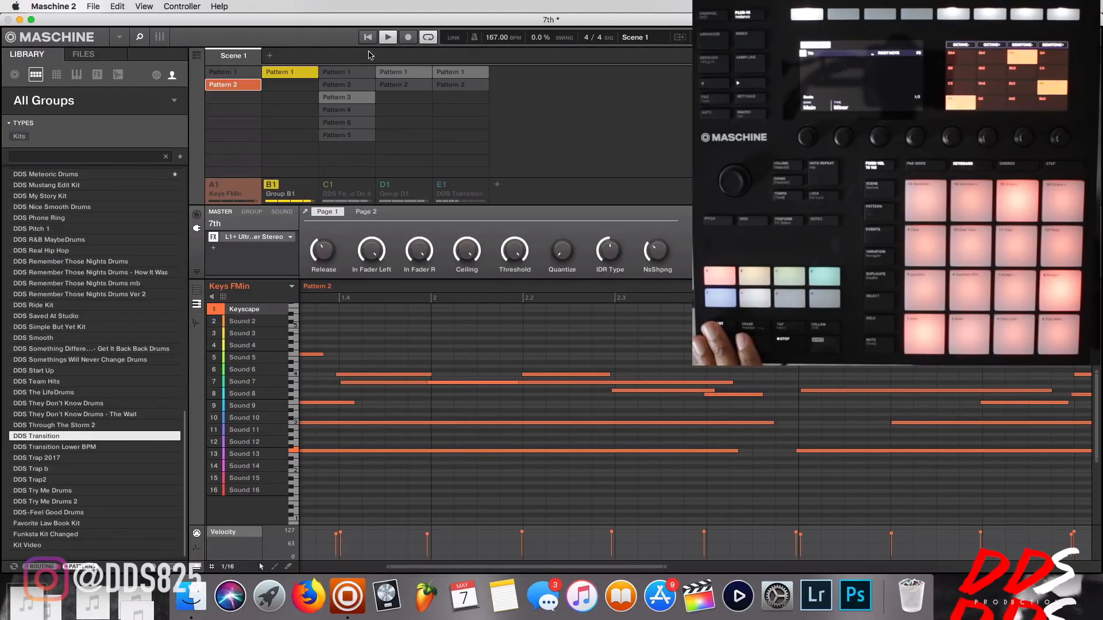
{"action": "left_click", "coordinate": [383, 38]}
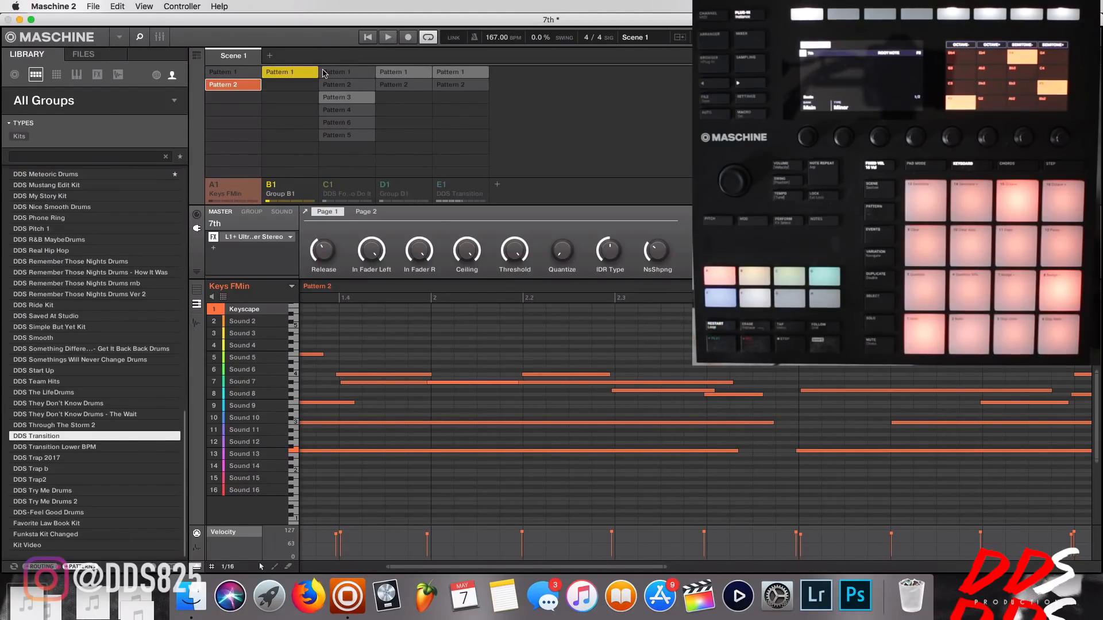
{"action": "left_click", "coordinate": [274, 194]}
{"action": "type", "text": "Strings"}
{"action": "key", "text": "Return"}
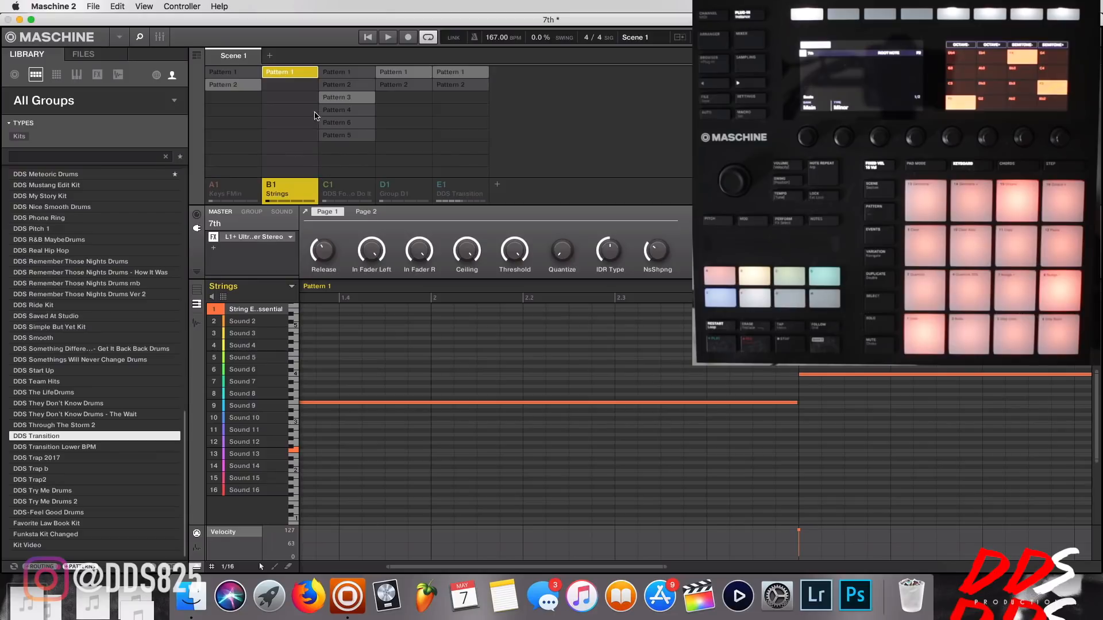
Rename group D1 as 808.
{"action": "left_click", "coordinate": [395, 194]}
{"action": "type", "text": "808"}
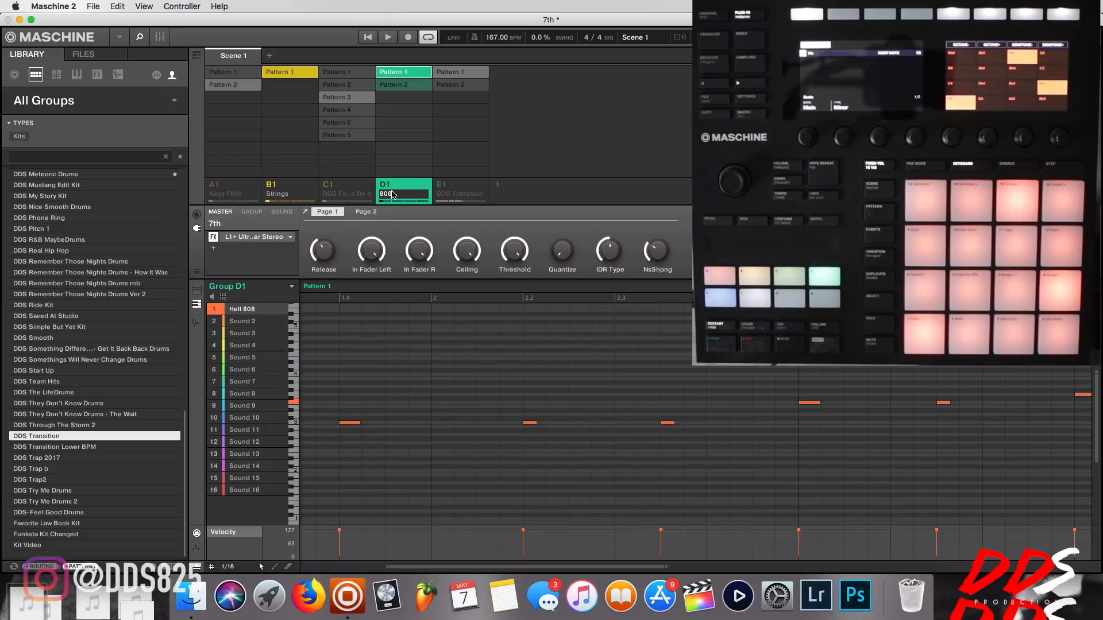
{"action": "key", "text": "Return"}
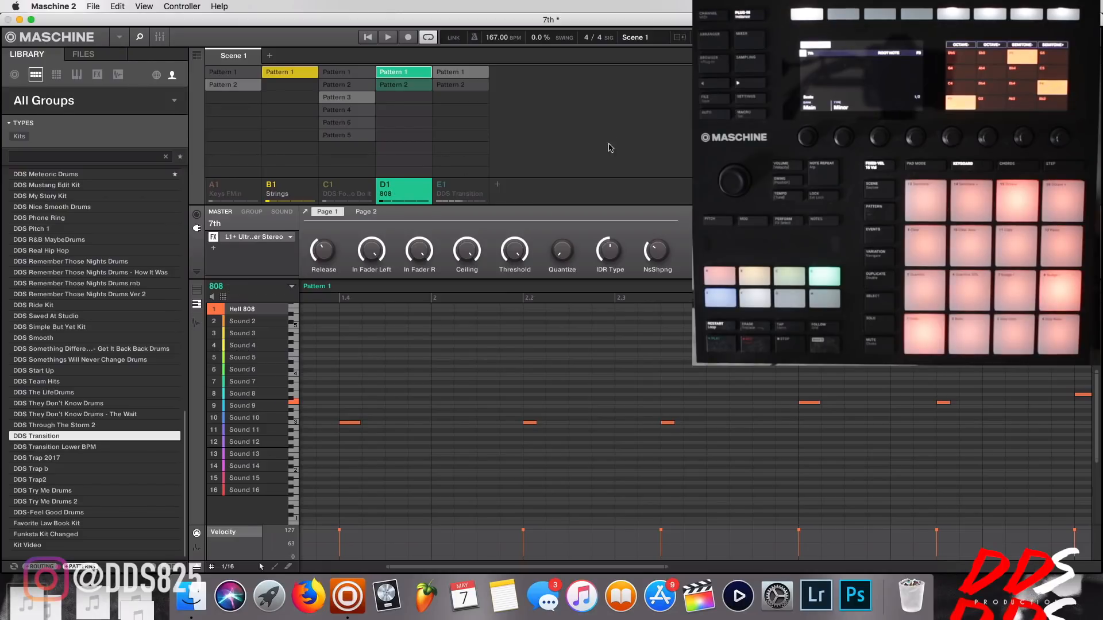
Solo the 808 group so that all the other groups are muted.
{"action": "right_click", "coordinate": [388, 183]}
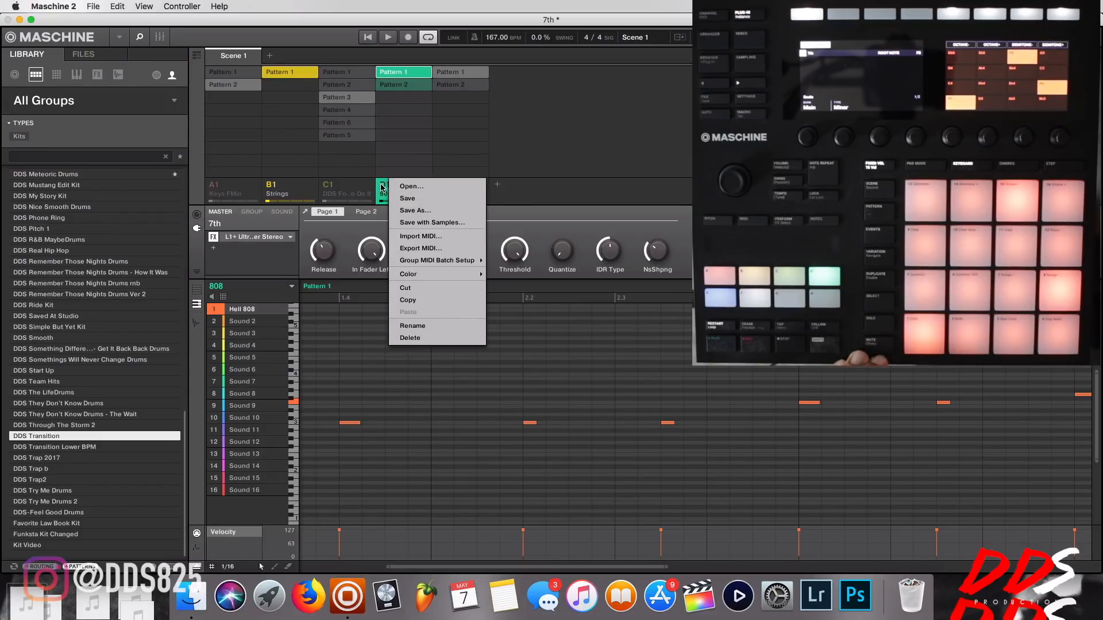
{"action": "left_click", "coordinate": [382, 187]}
{"action": "right_click", "coordinate": [386, 186]}
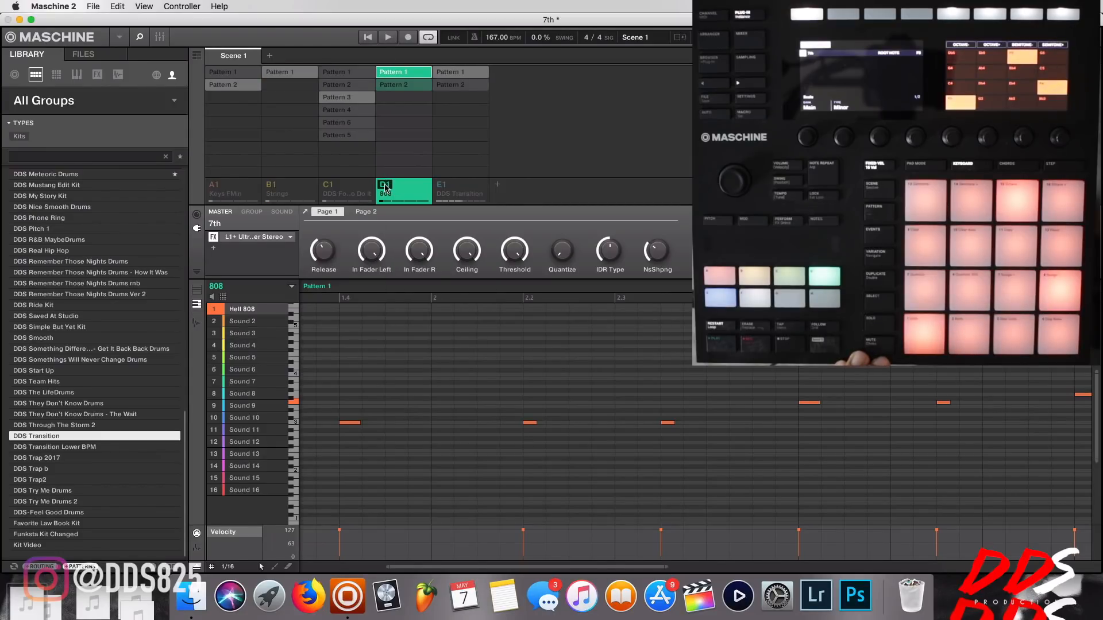
{"action": "right_click", "coordinate": [385, 186]}
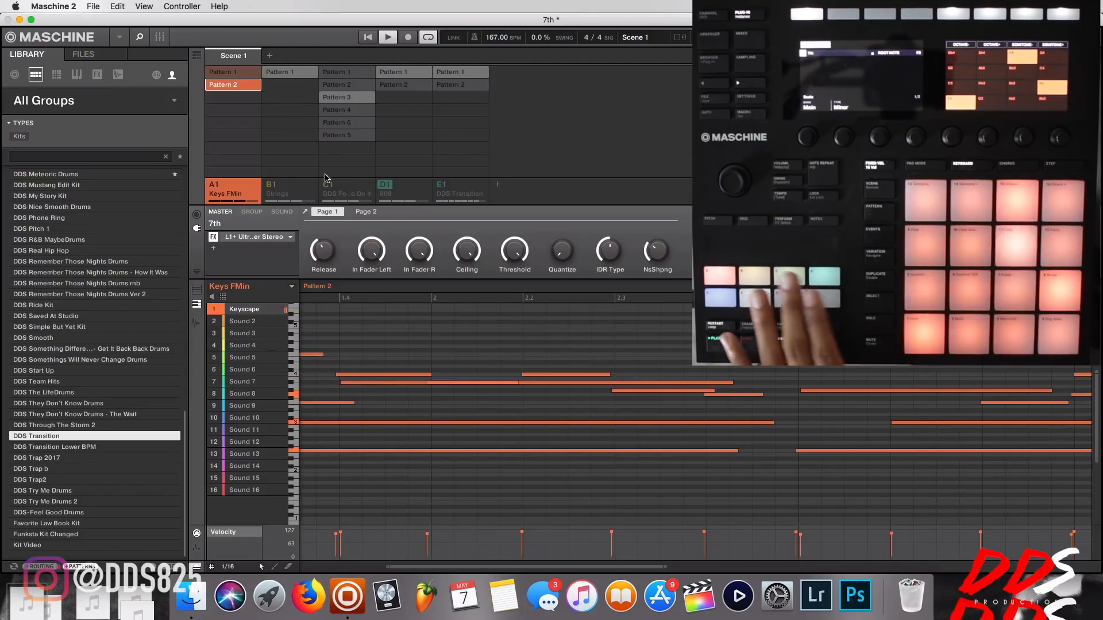
Rename Pattern 1 of the Keys FMin group as Verse.
{"action": "left_click", "coordinate": [226, 73]}
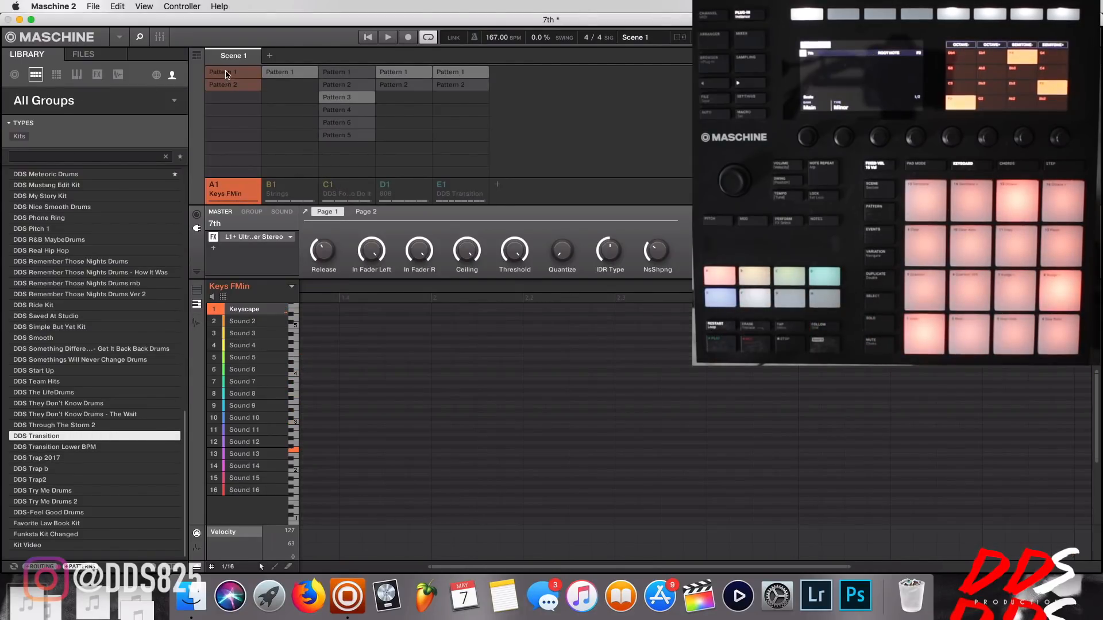
{"action": "right_click", "coordinate": [226, 75]}
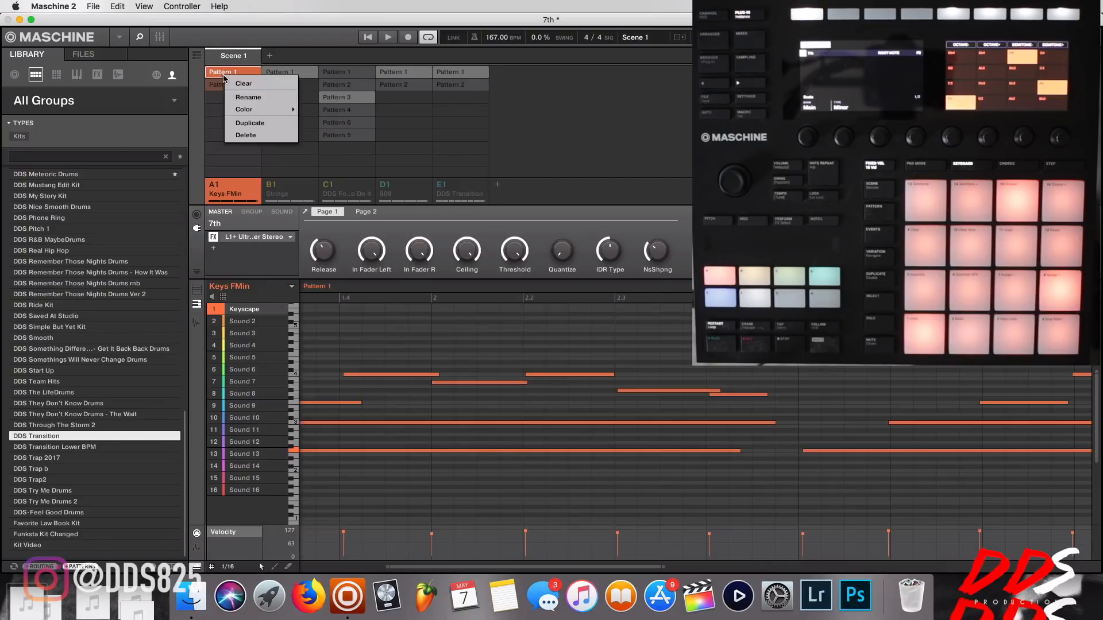
{"action": "left_click", "coordinate": [252, 100]}
{"action": "type", "text": "V"}
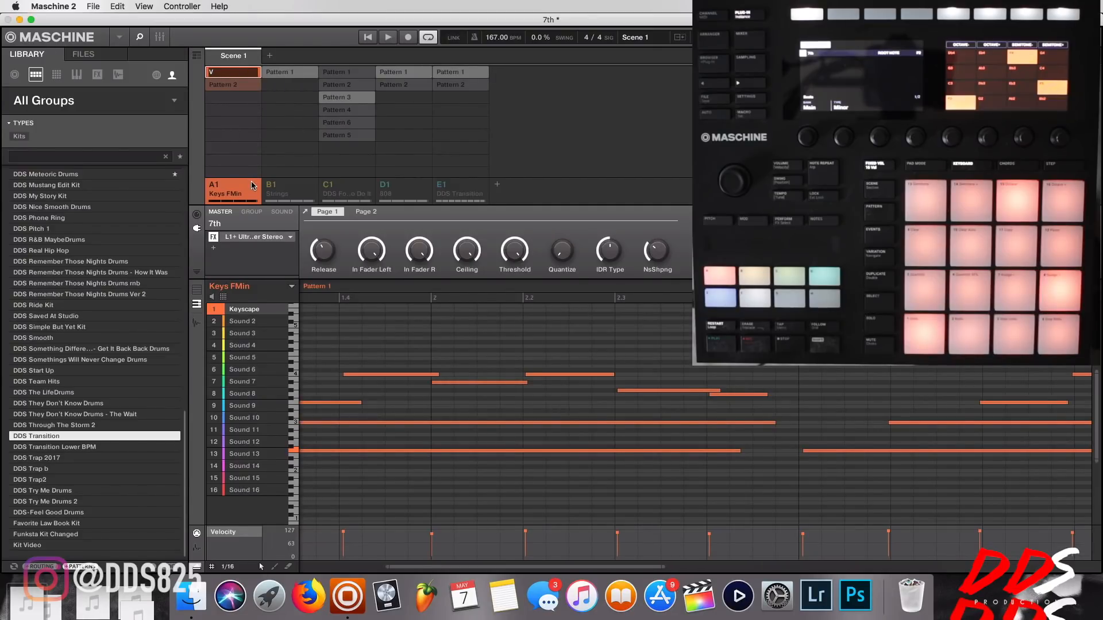
{"action": "type", "text": "erse"}
{"action": "key", "text": "Return"}
Rename Pattern 2 of the Keys FMin group as Full.
{"action": "right_click", "coordinate": [220, 86]}
{"action": "left_click", "coordinate": [244, 102]}
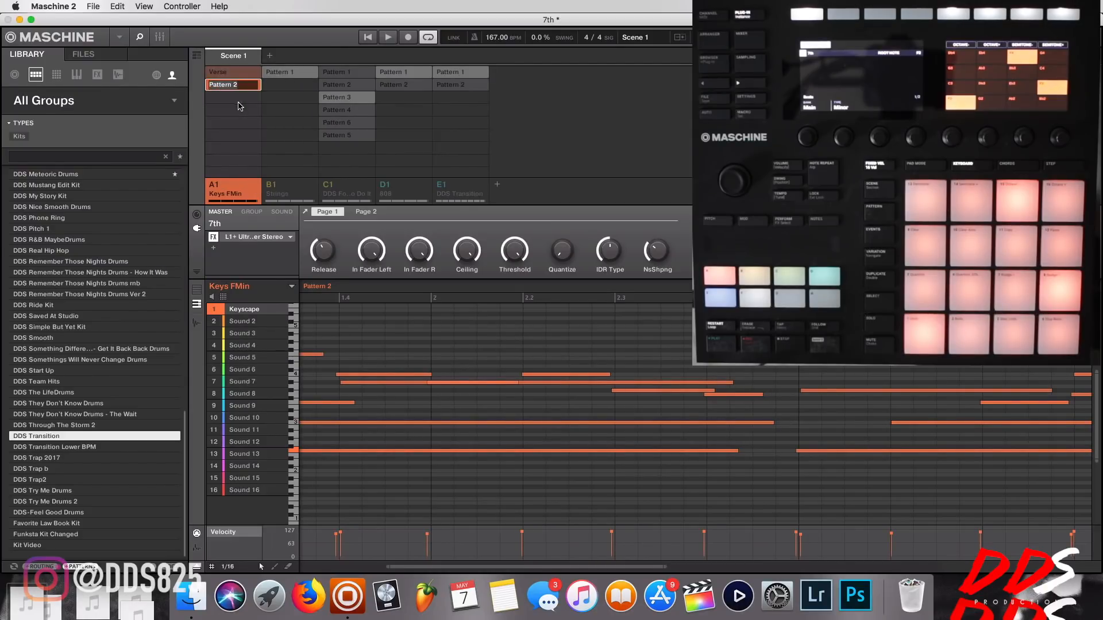
{"action": "type", "text": "Full"}
{"action": "key", "text": "Return"}
Unmute the Strings group and the C1 drum group, and rename the drum group's Pattern 5 as Outro.
{"action": "left_click", "coordinate": [274, 188]}
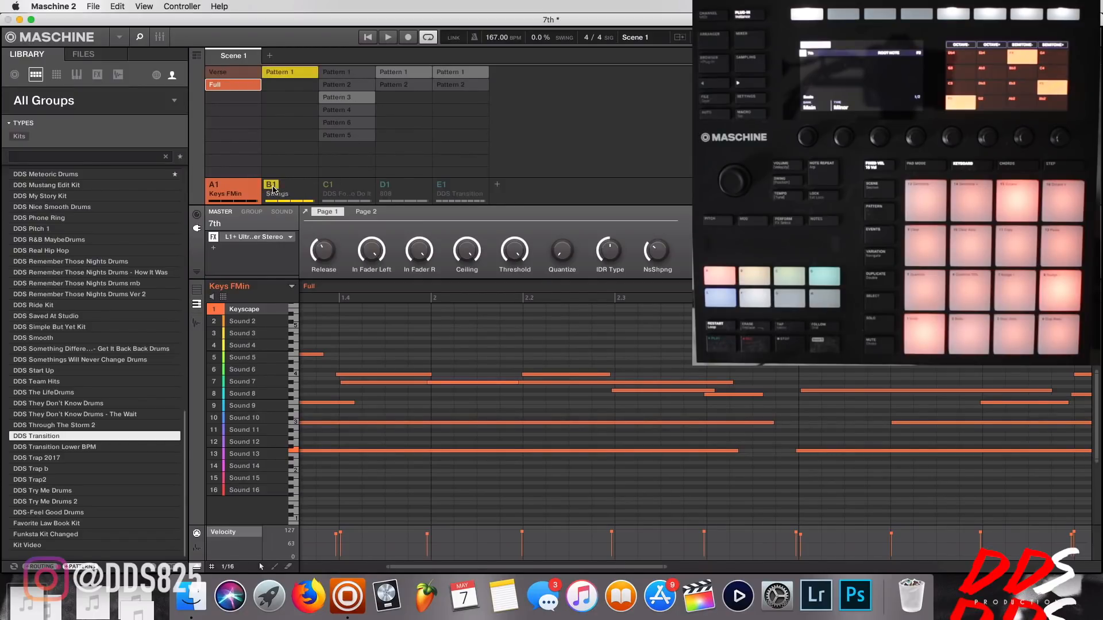
{"action": "left_click", "coordinate": [329, 191]}
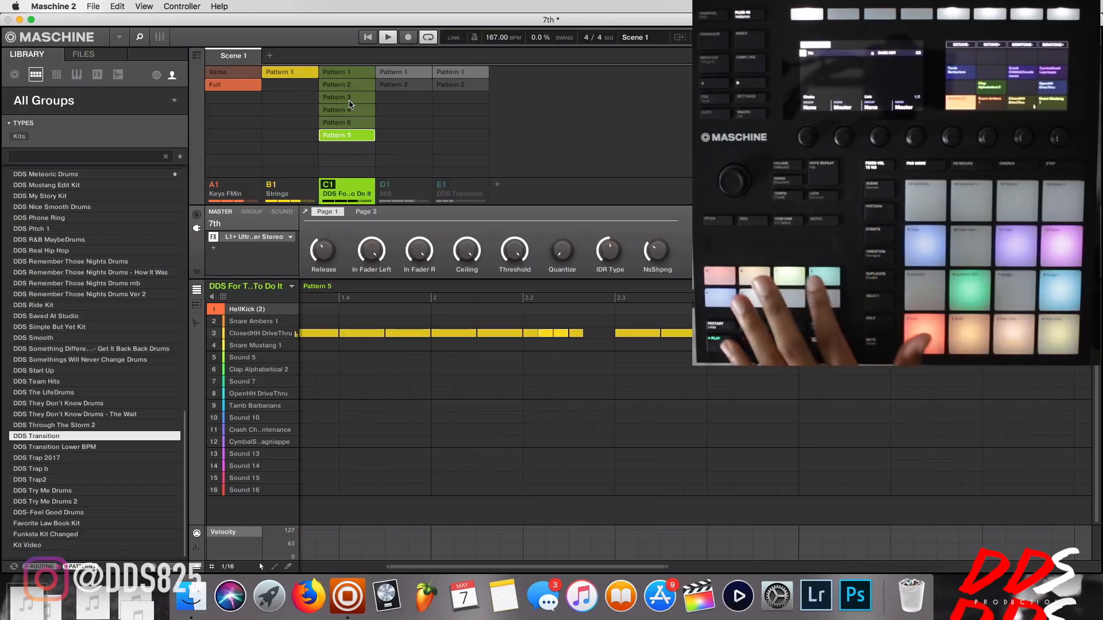
{"action": "right_click", "coordinate": [350, 137]}
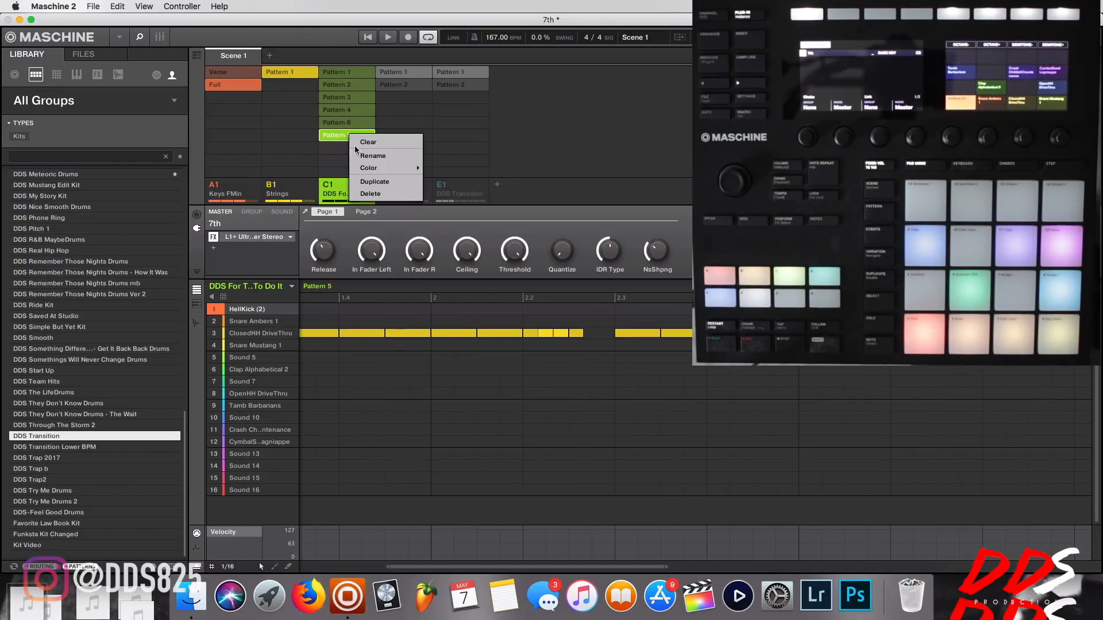
{"action": "left_click", "coordinate": [374, 156]}
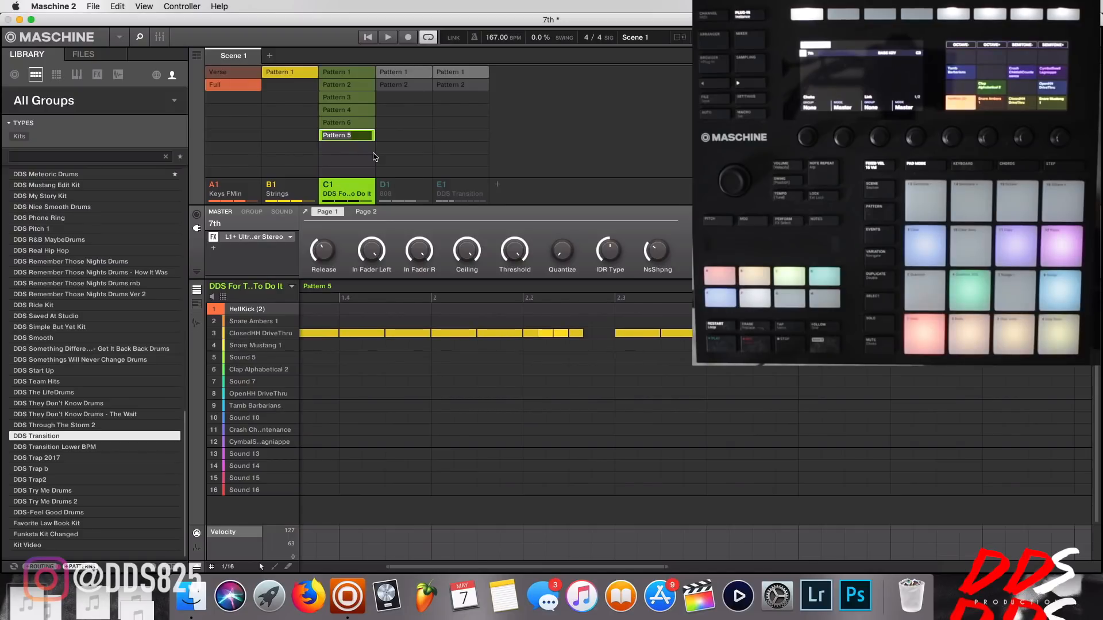
{"action": "type", "text": "Outro"}
{"action": "key", "text": "Return"}
Rename the C1 drum group's Pattern 1 as V1A and Pattern 2 as V1B.
{"action": "right_click", "coordinate": [348, 73]}
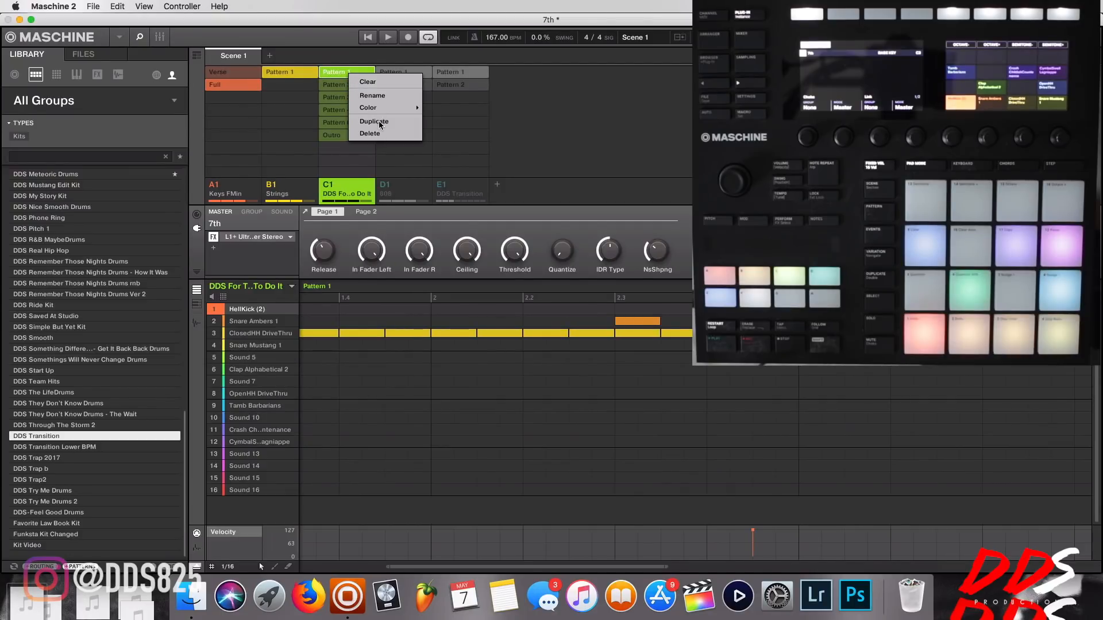
{"action": "left_click", "coordinate": [373, 95]}
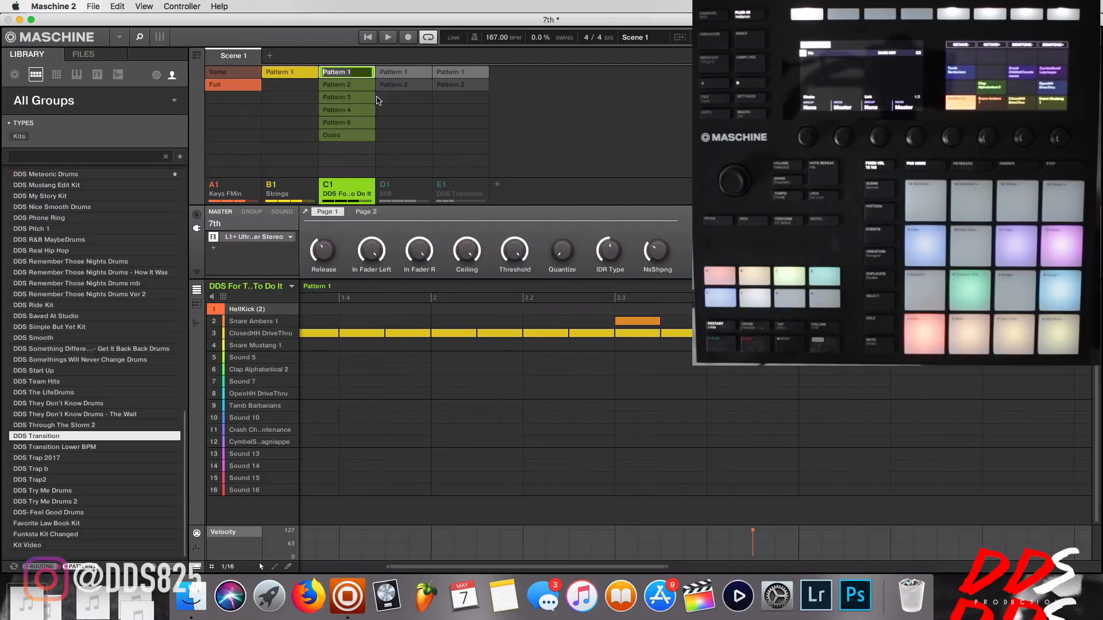
{"action": "type", "text": "V"}
{"action": "key", "text": "Return"}
{"action": "right_click", "coordinate": [351, 84]}
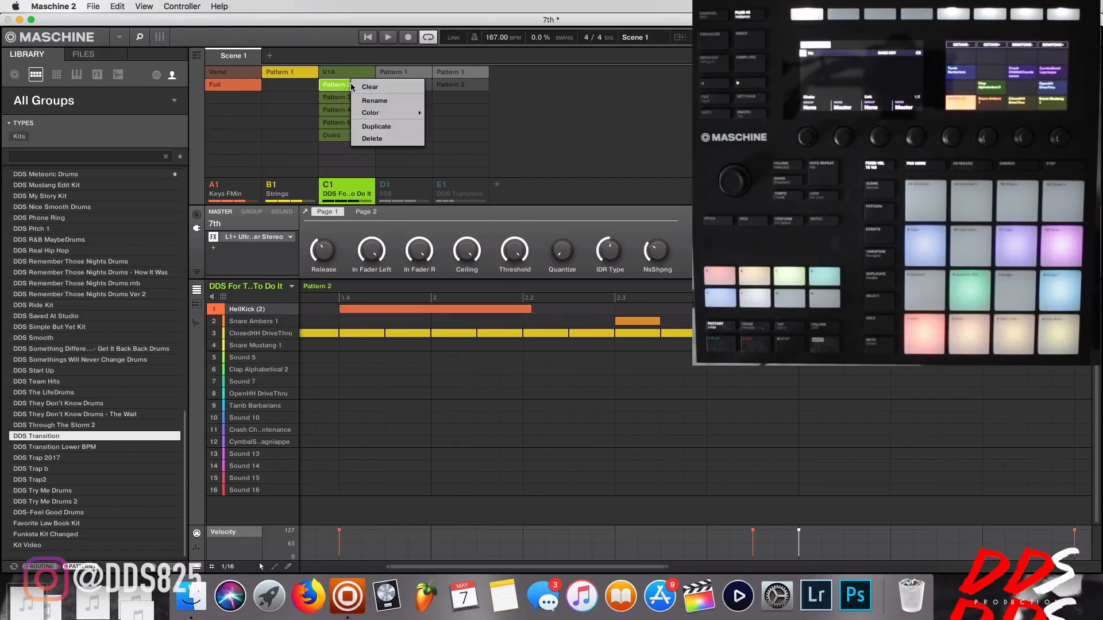
{"action": "left_click", "coordinate": [383, 105]}
{"action": "type", "text": "V"}
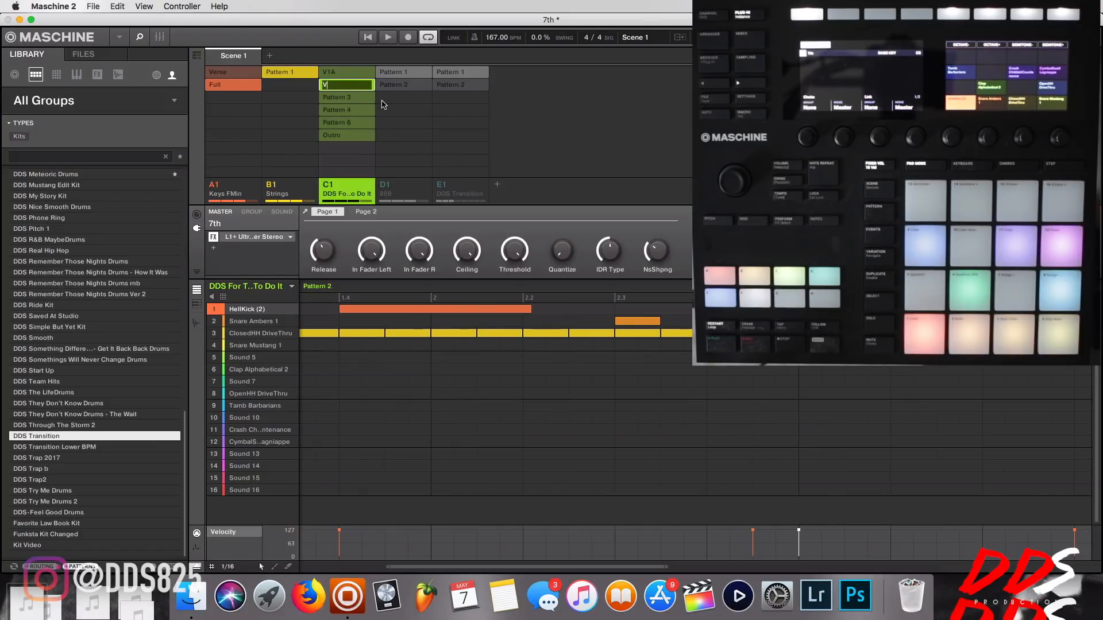
{"action": "type", "text": "1B"}
{"action": "key", "text": "Return"}
Rename the C1 drum group's Pattern 3 as Hook.
{"action": "right_click", "coordinate": [347, 99]}
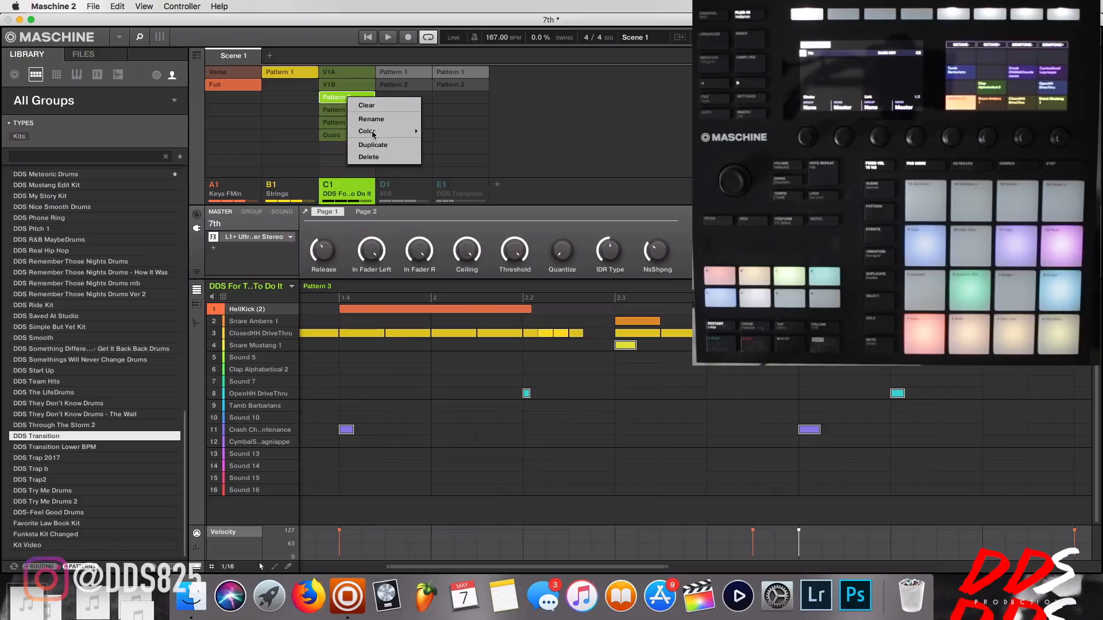
{"action": "left_click", "coordinate": [371, 119]}
{"action": "type", "text": "Hook"}
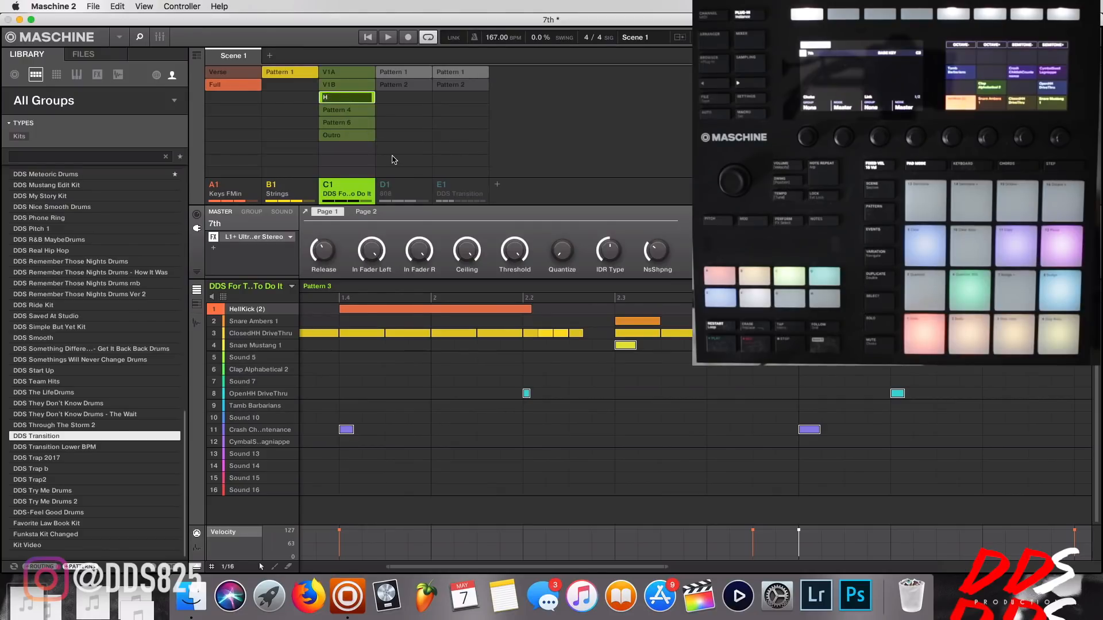
{"action": "key", "text": "Return"}
Rename the C1 drum group's Pattern 4 as V2A and Pattern 6 as V2B.
{"action": "right_click", "coordinate": [343, 109]}
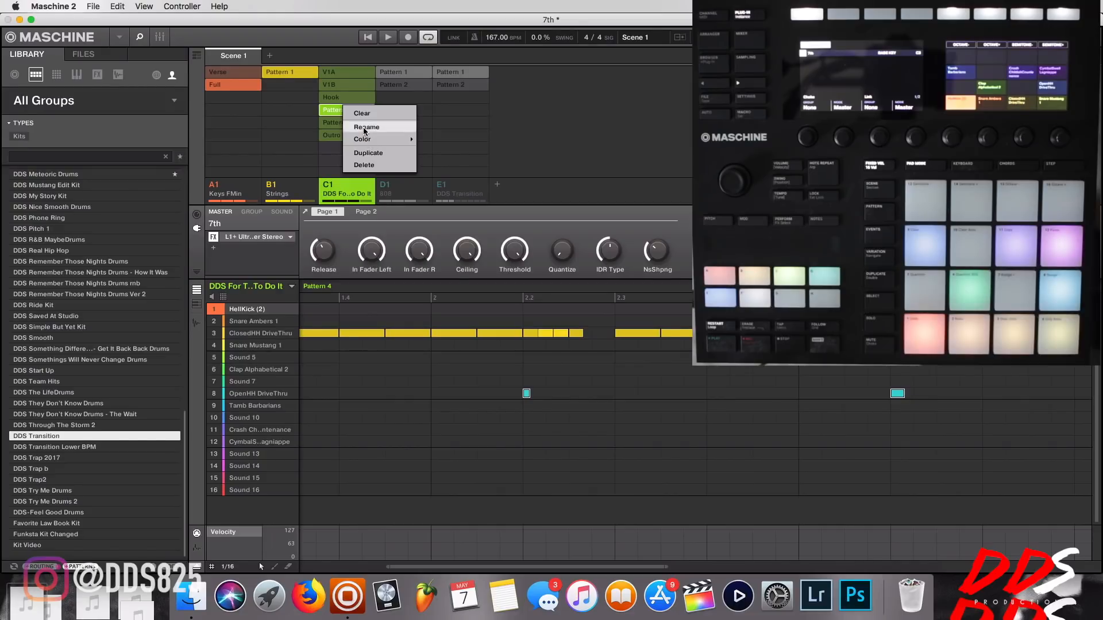
{"action": "left_click", "coordinate": [363, 127]}
{"action": "type", "text": "V2"}
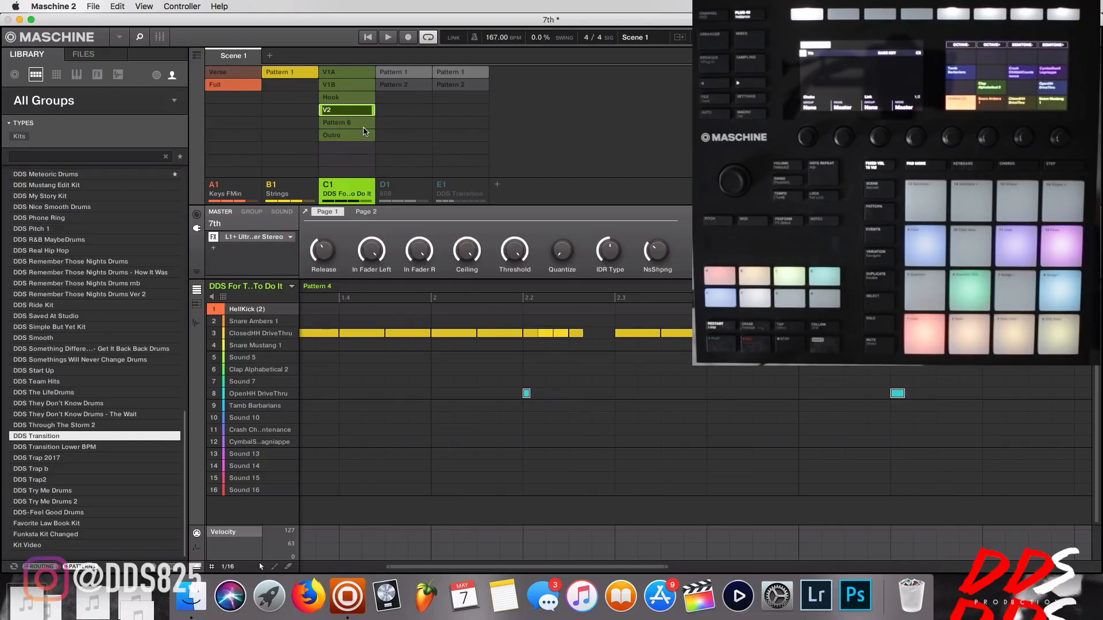
{"action": "type", "text": "A"}
{"action": "key", "text": "Return"}
{"action": "right_click", "coordinate": [351, 122]}
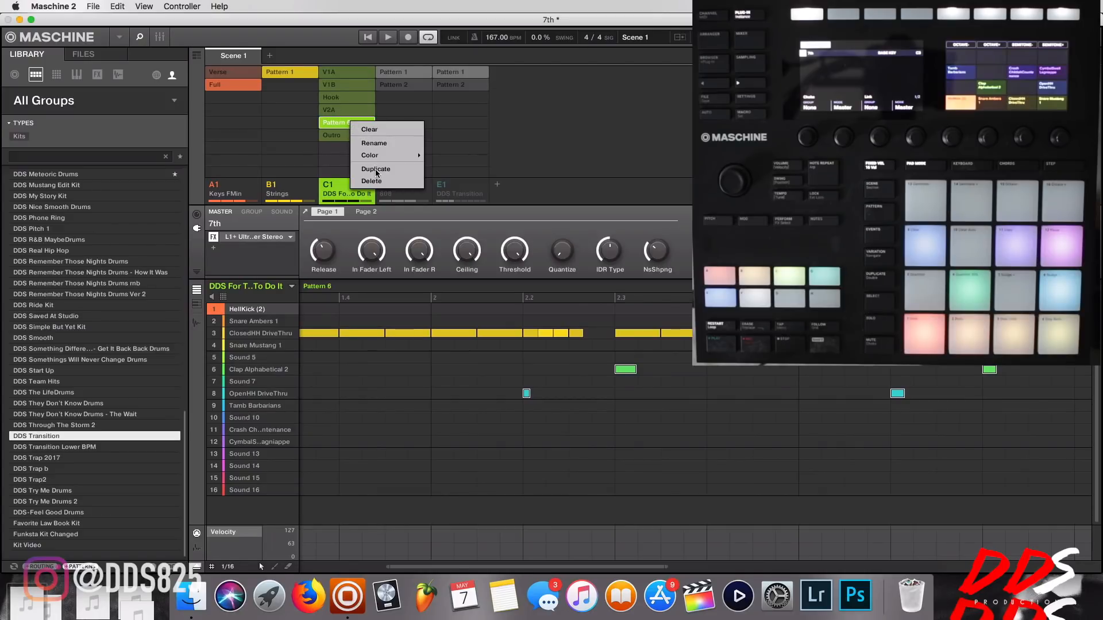
{"action": "left_click", "coordinate": [378, 143]}
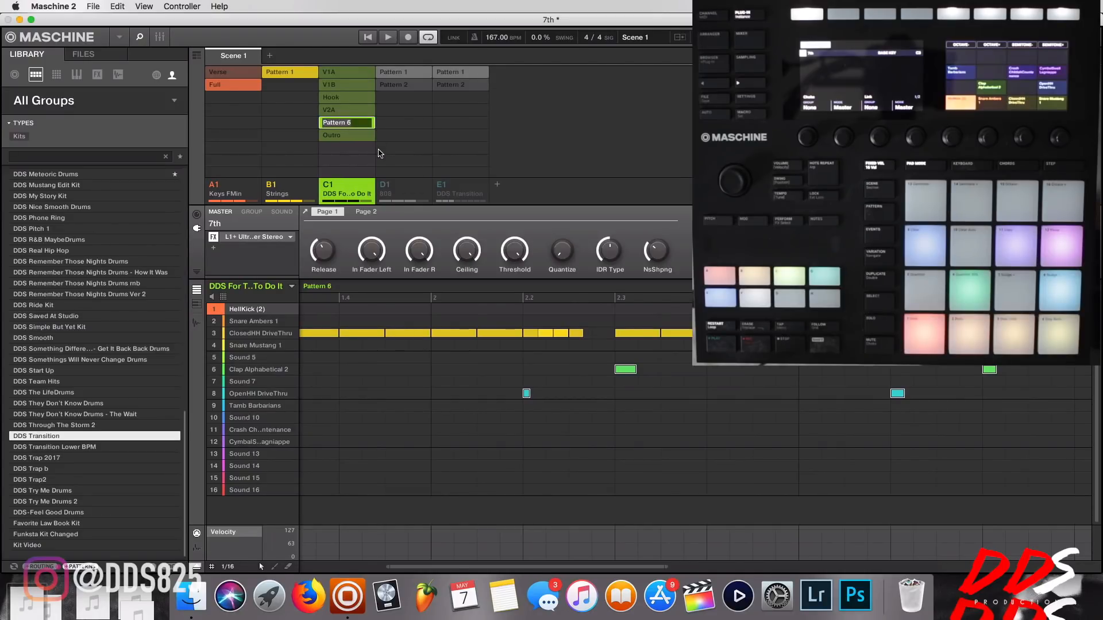
{"action": "type", "text": "V2B"}
{"action": "key", "text": "Return"}
Rename the 808 group's Pattern 1 as Full and select its Pattern 2.
{"action": "left_click", "coordinate": [389, 73]}
{"action": "right_click", "coordinate": [391, 74]}
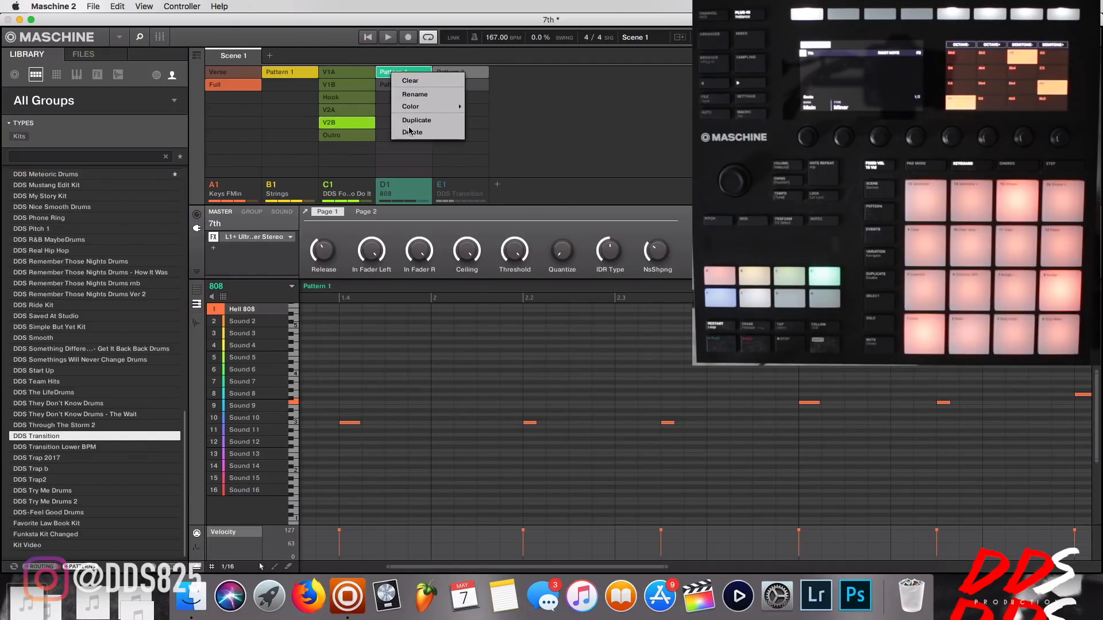
{"action": "left_click", "coordinate": [411, 95]}
{"action": "type", "text": "F"}
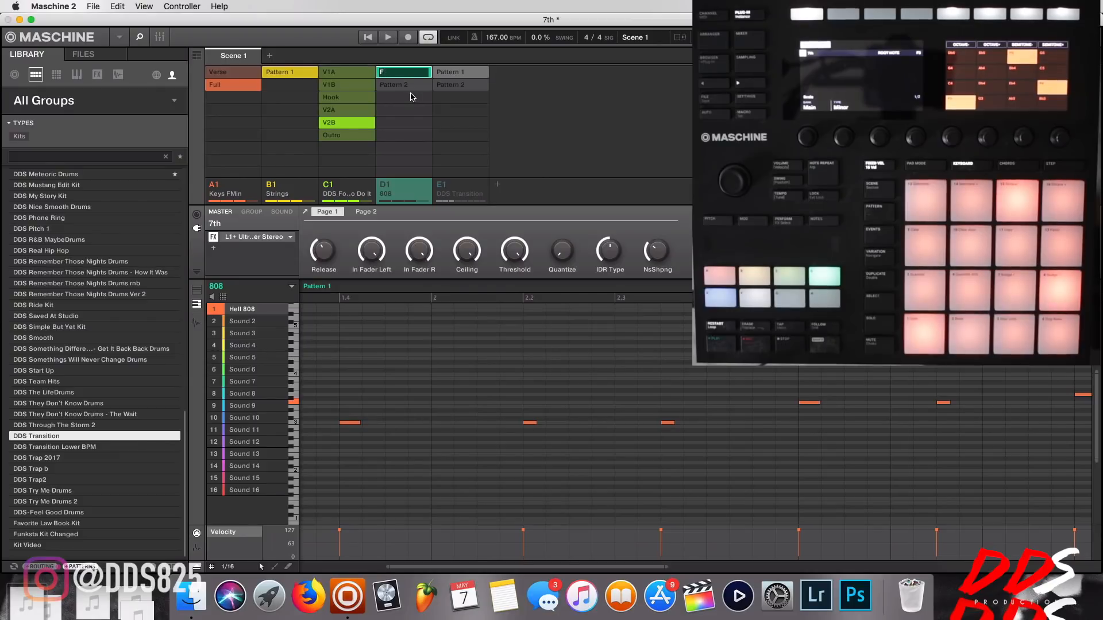
{"action": "type", "text": "ull"}
{"action": "key", "text": "Return"}
{"action": "right_click", "coordinate": [395, 86]}
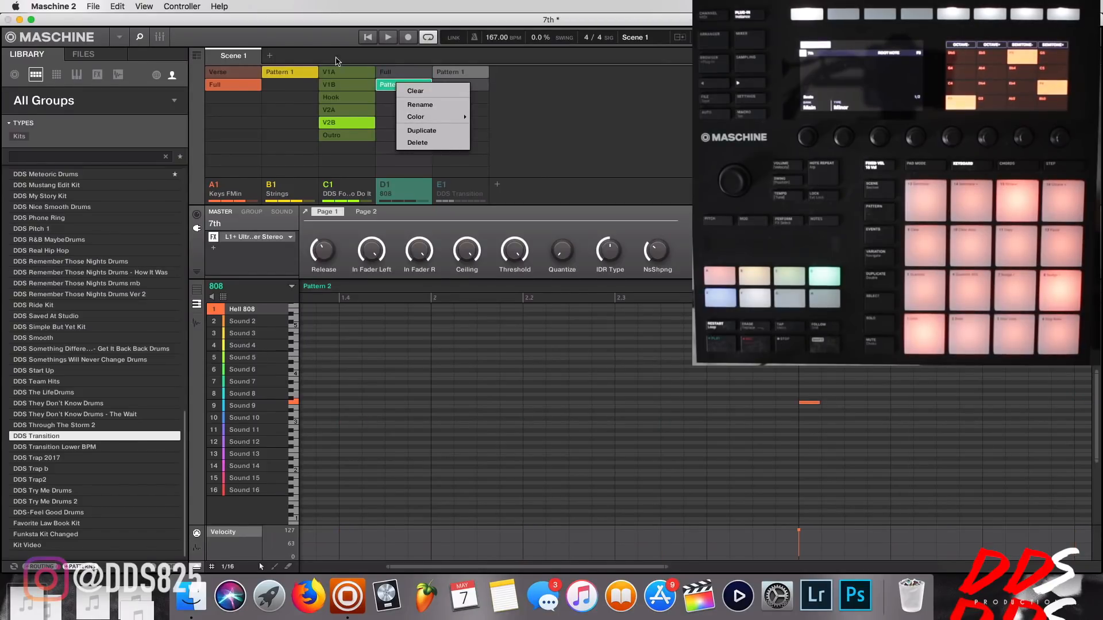
{"action": "left_click", "coordinate": [616, 148]}
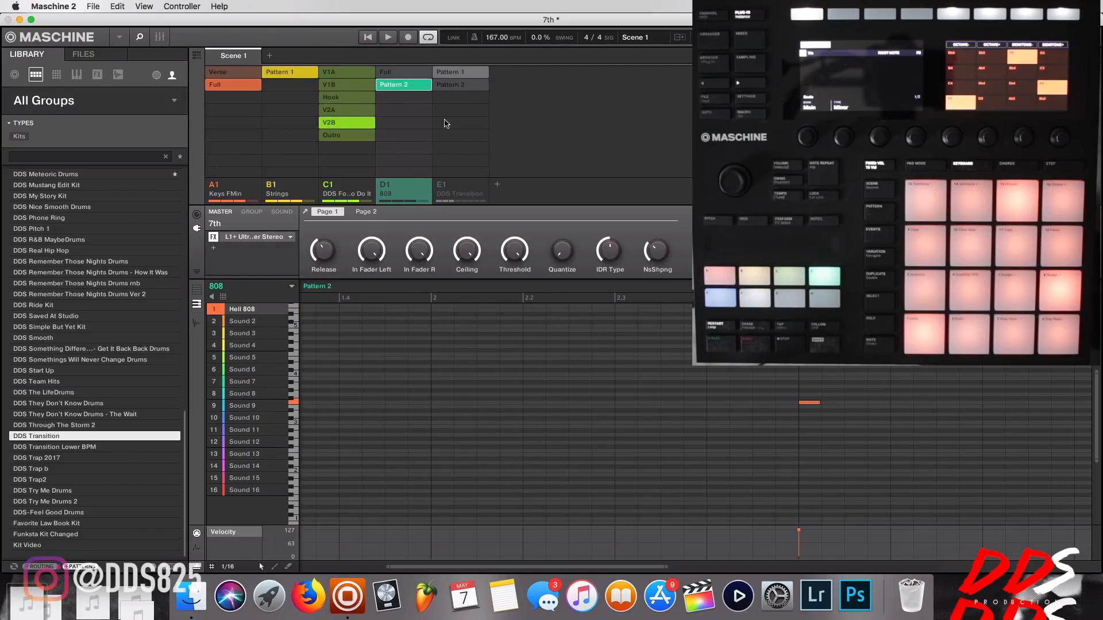
Unmute the 808 and DDS Transition groups and select the C1 drum group.
{"action": "left_click", "coordinate": [386, 185]}
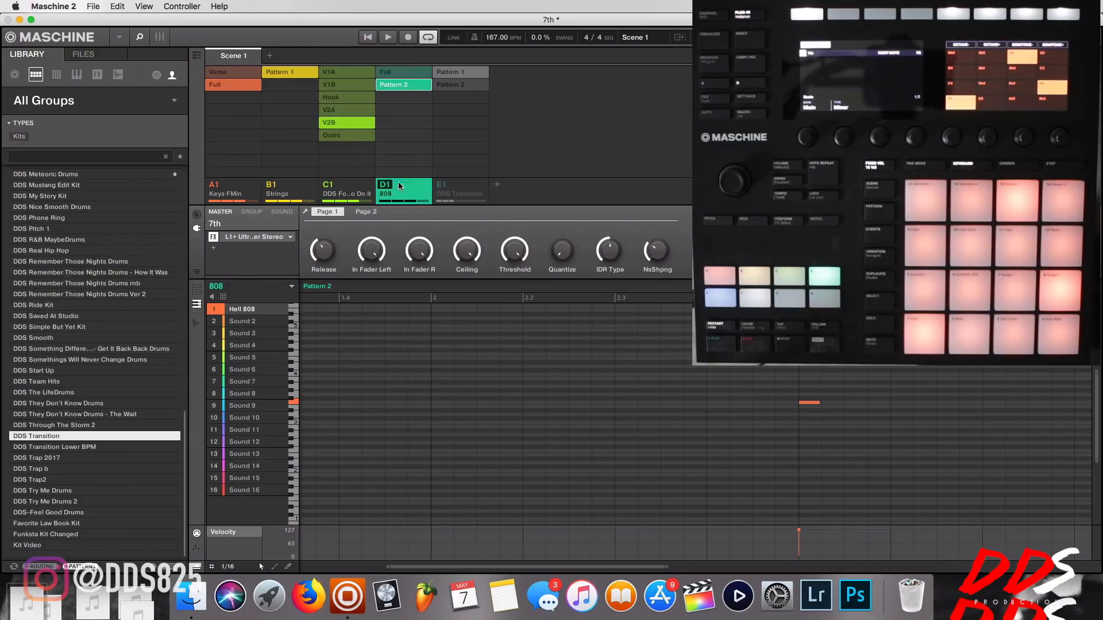
{"action": "left_click", "coordinate": [441, 185]}
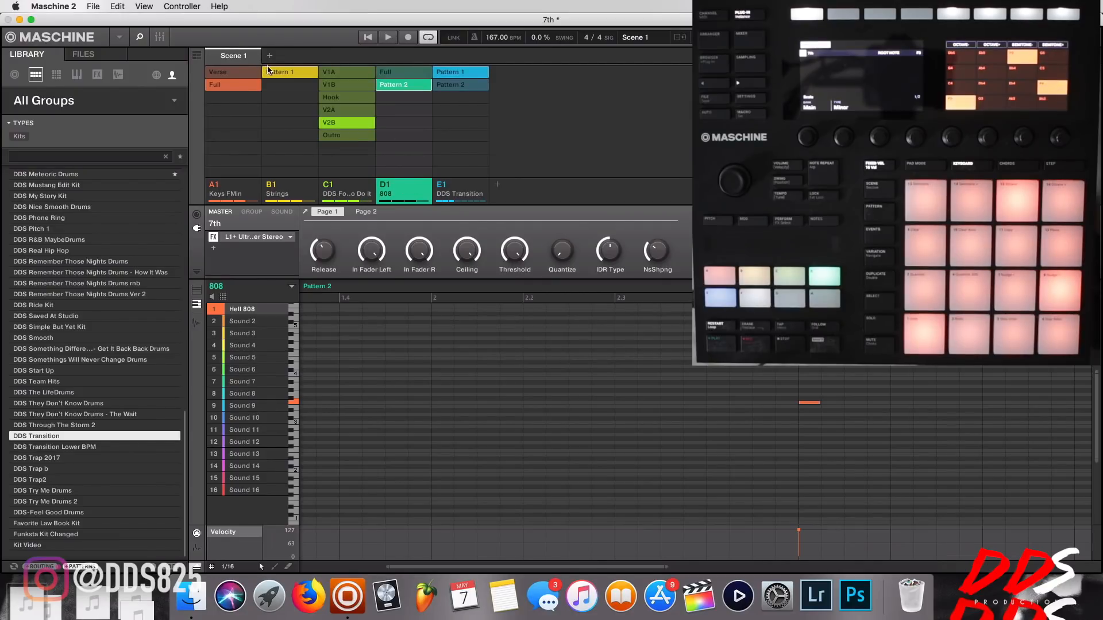
{"action": "left_click", "coordinate": [340, 73]}
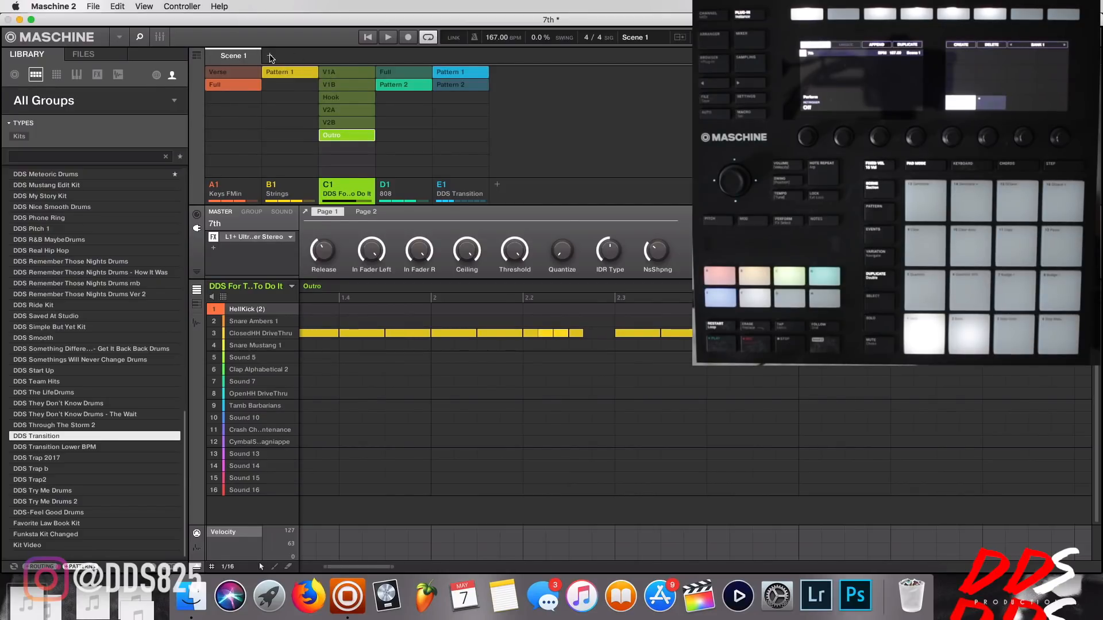
{"action": "left_click", "coordinate": [269, 55]}
{"action": "left_click", "coordinate": [326, 56]}
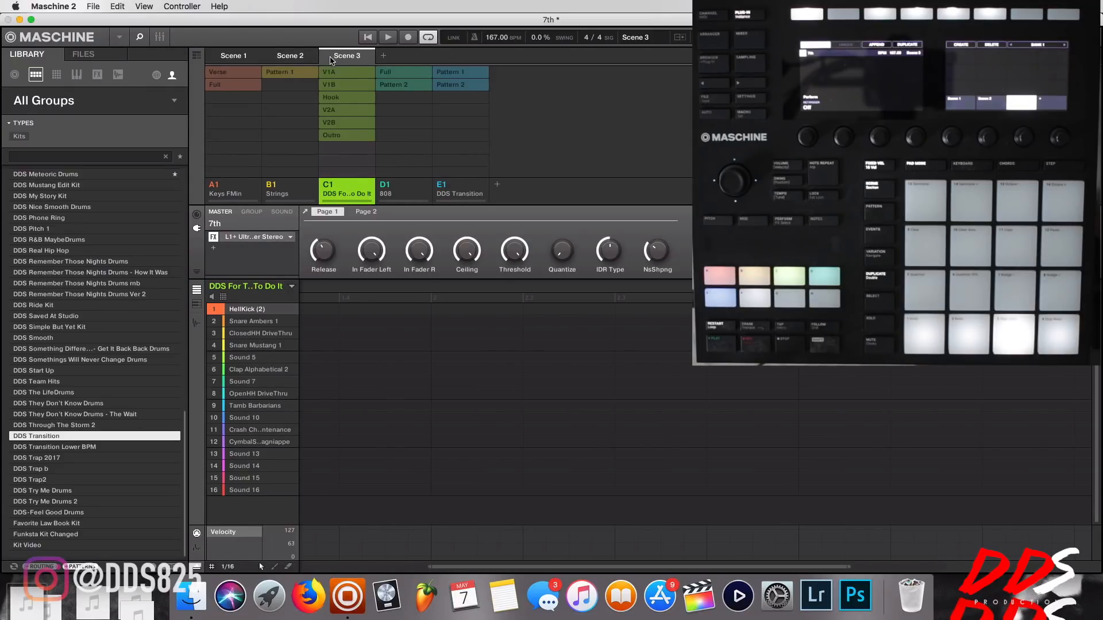
{"action": "right_click", "coordinate": [346, 62]}
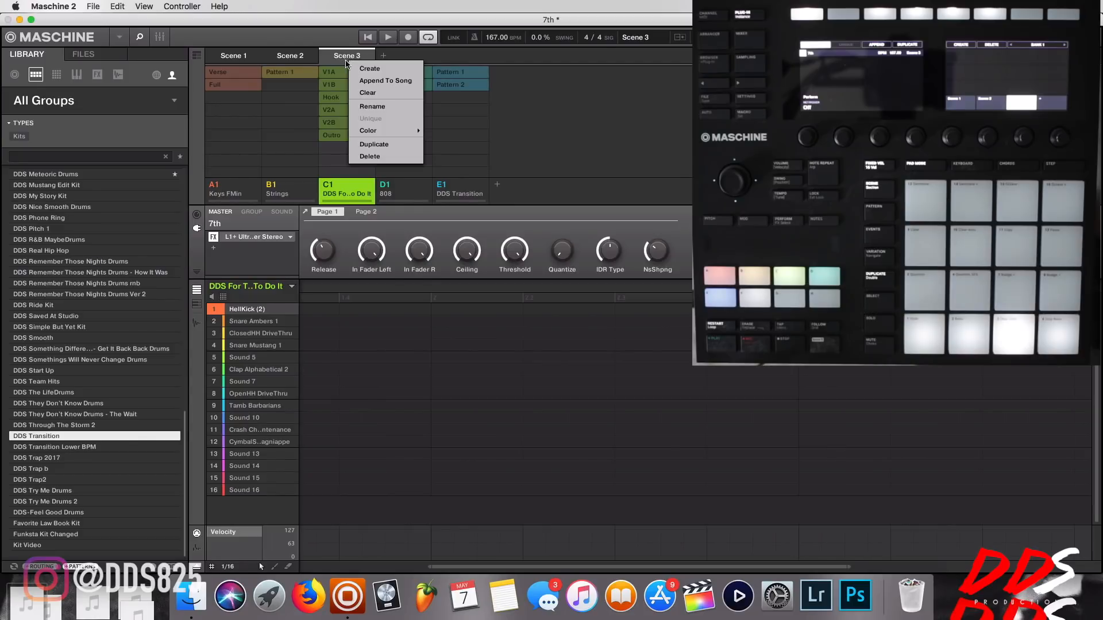
{"action": "left_click", "coordinate": [367, 153]}
{"action": "right_click", "coordinate": [302, 57]}
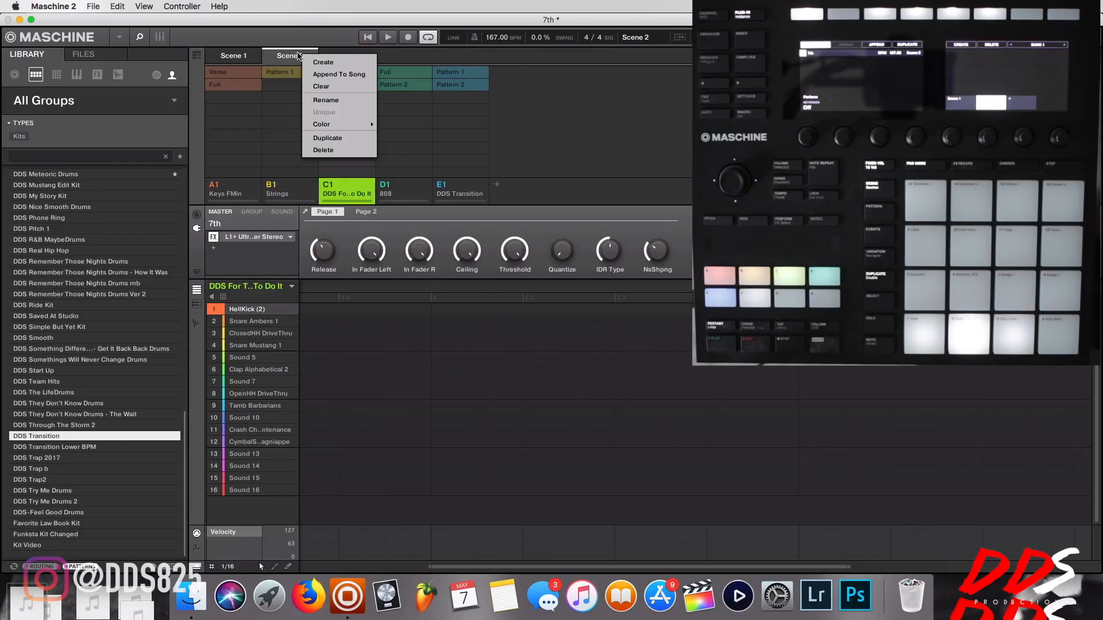
{"action": "left_click", "coordinate": [315, 150]}
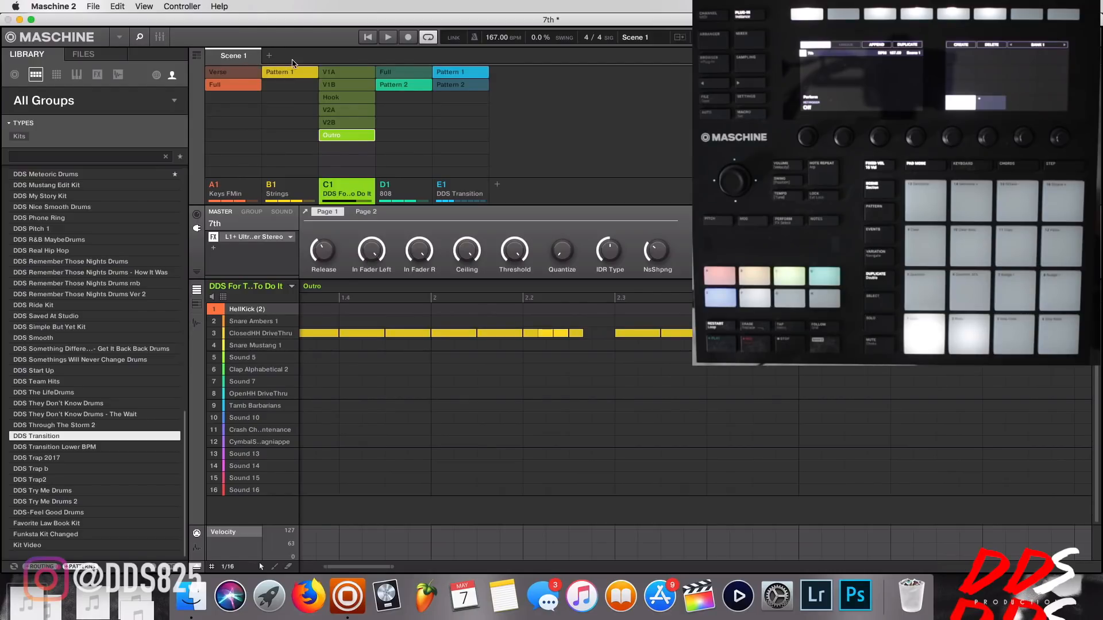
Rename Scene 1 as Intro.
{"action": "double_click", "coordinate": [246, 57]}
{"action": "key", "text": "BackSpace"}
{"action": "type", "text": "Intro"}
{"action": "key", "text": "Return"}
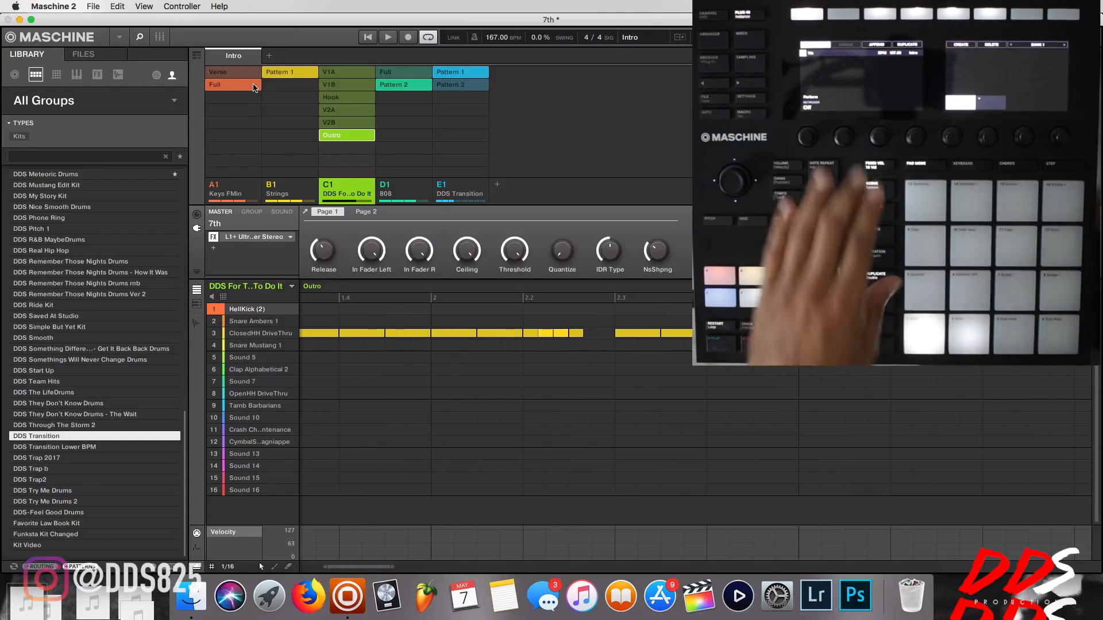
Name the emptied first scene Intro.
{"action": "double_click", "coordinate": [232, 56]}
{"action": "key", "text": "BackSpace"}
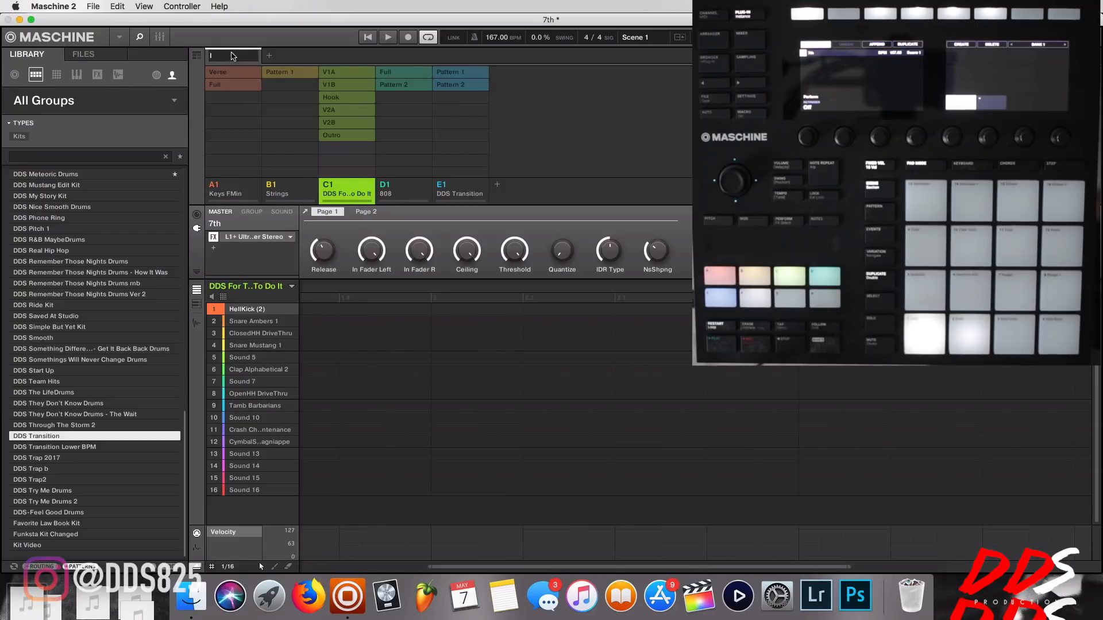
{"action": "type", "text": "Intro"}
{"action": "key", "text": "Return"}
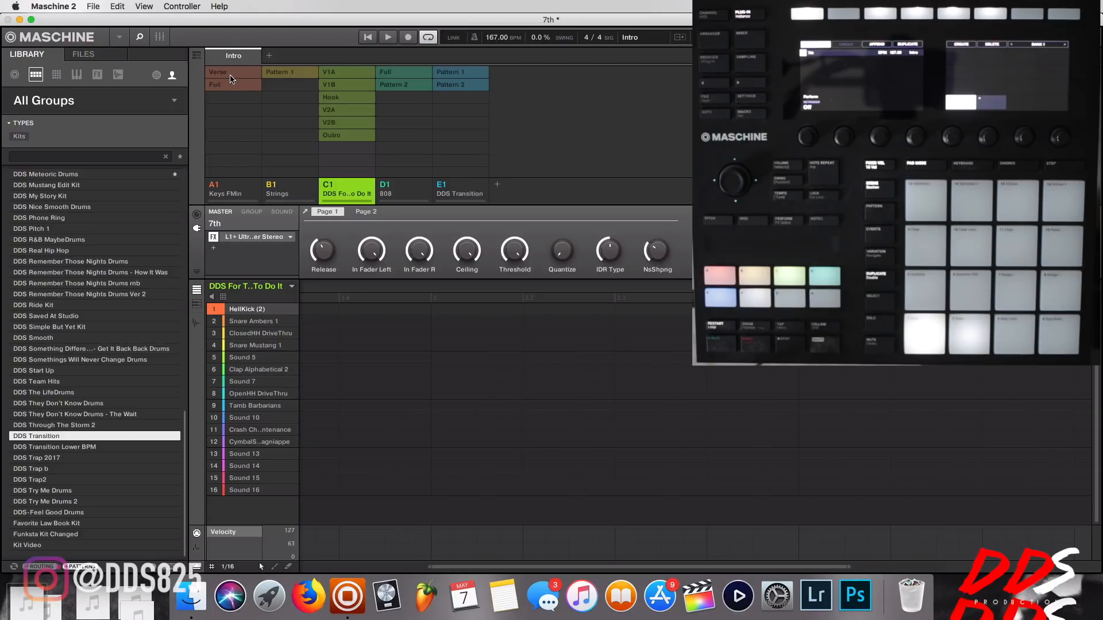
Build the Intro scene from the Keys Verse, Strings Pattern 1, DDS Transition Pattern 1 and C1 Outro patterns, and play it back.
{"action": "left_click", "coordinate": [232, 74]}
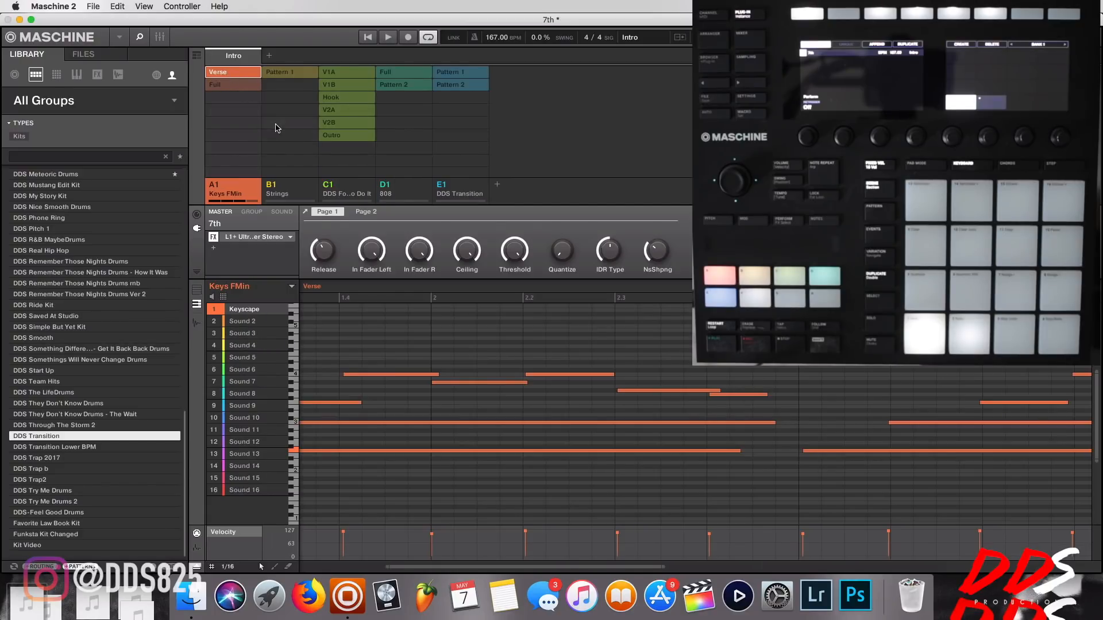
{"action": "left_click", "coordinate": [302, 74]}
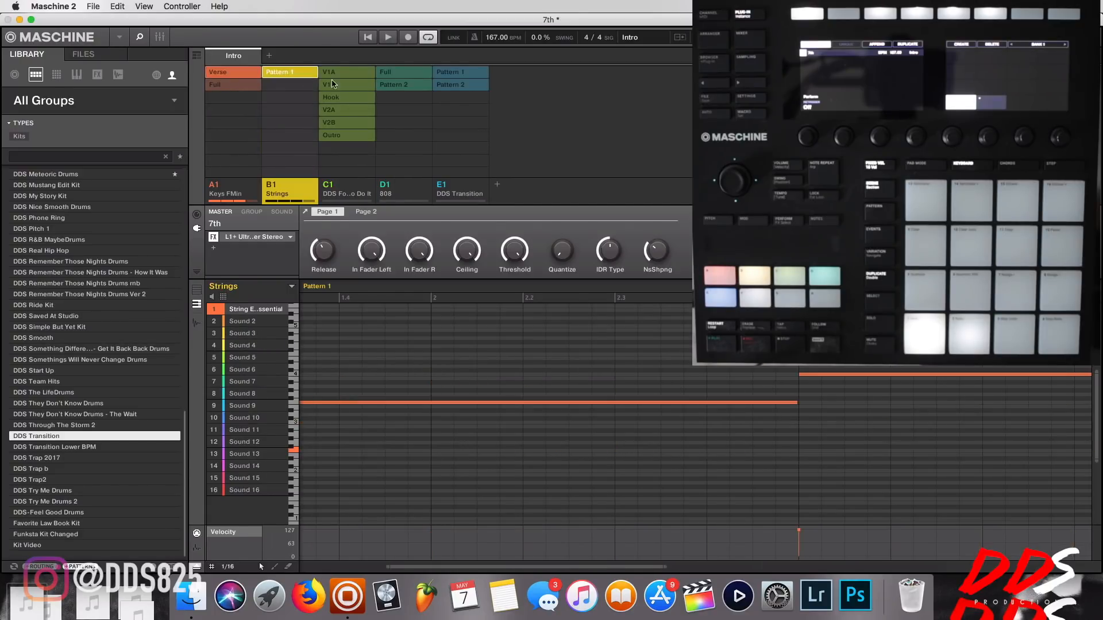
{"action": "left_click", "coordinate": [488, 73]}
{"action": "mouse_move", "coordinate": [518, 261]}
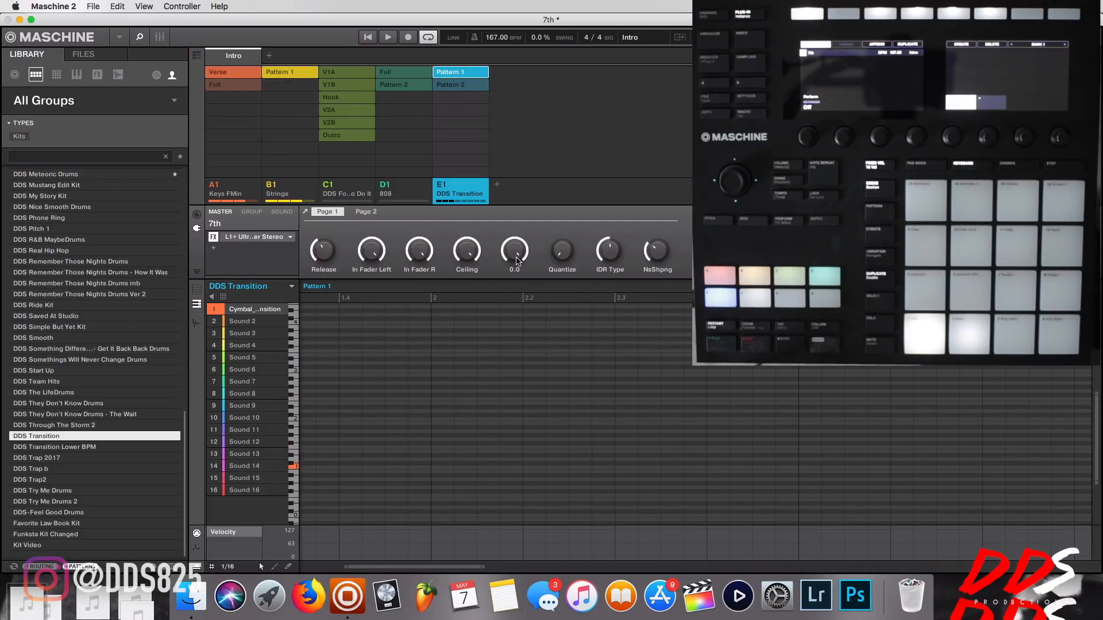
{"action": "key", "text": "space"}
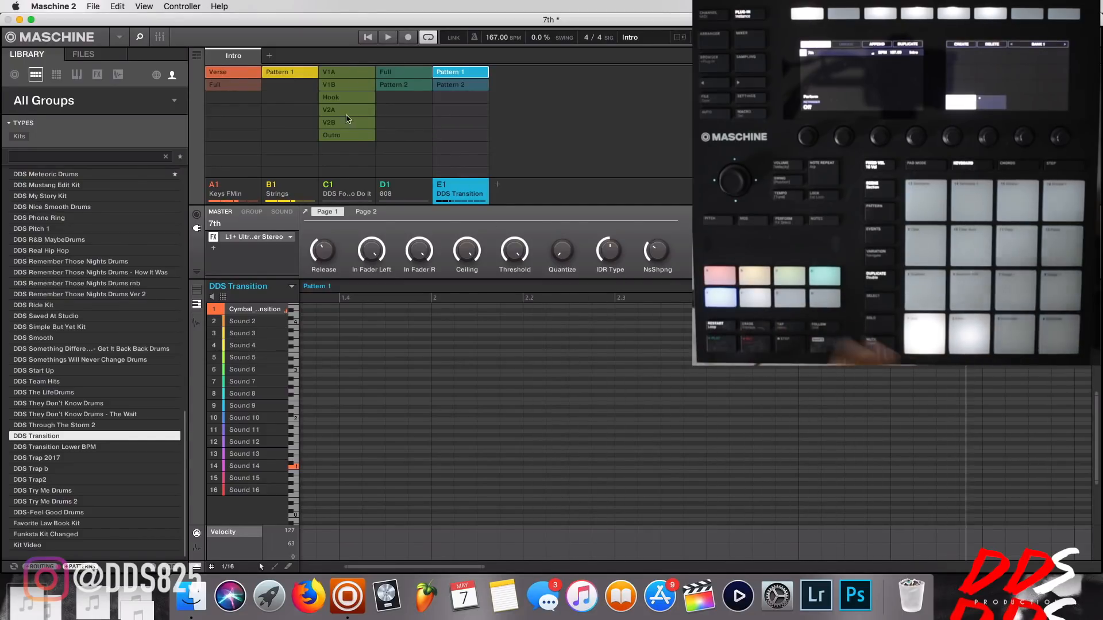
{"action": "left_click", "coordinate": [346, 137]}
{"action": "key", "text": "space"}
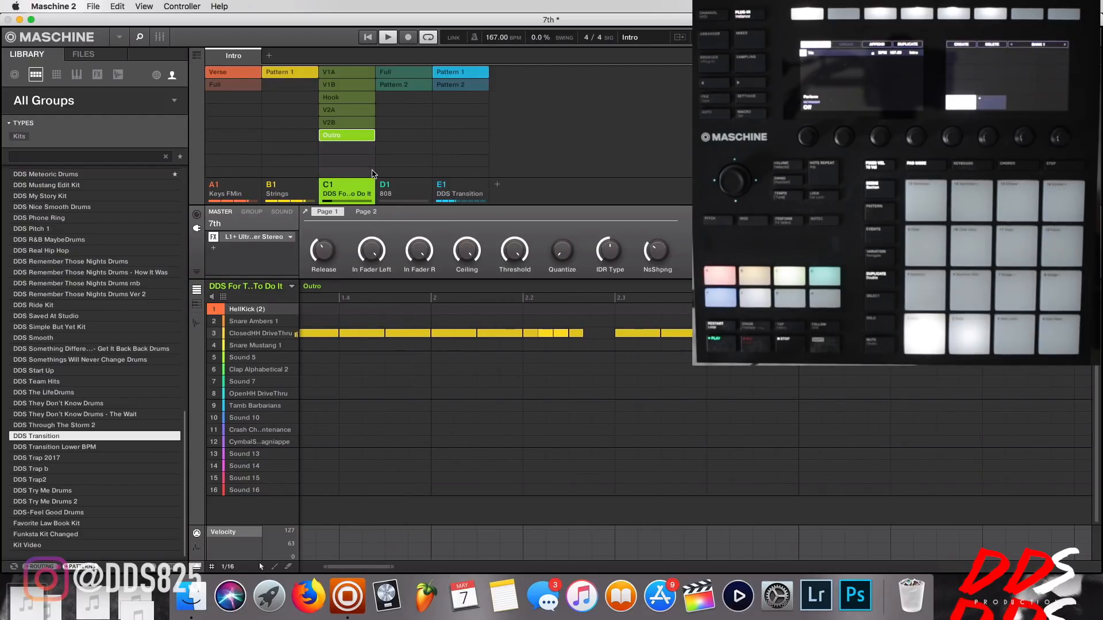
{"action": "key", "text": "space"}
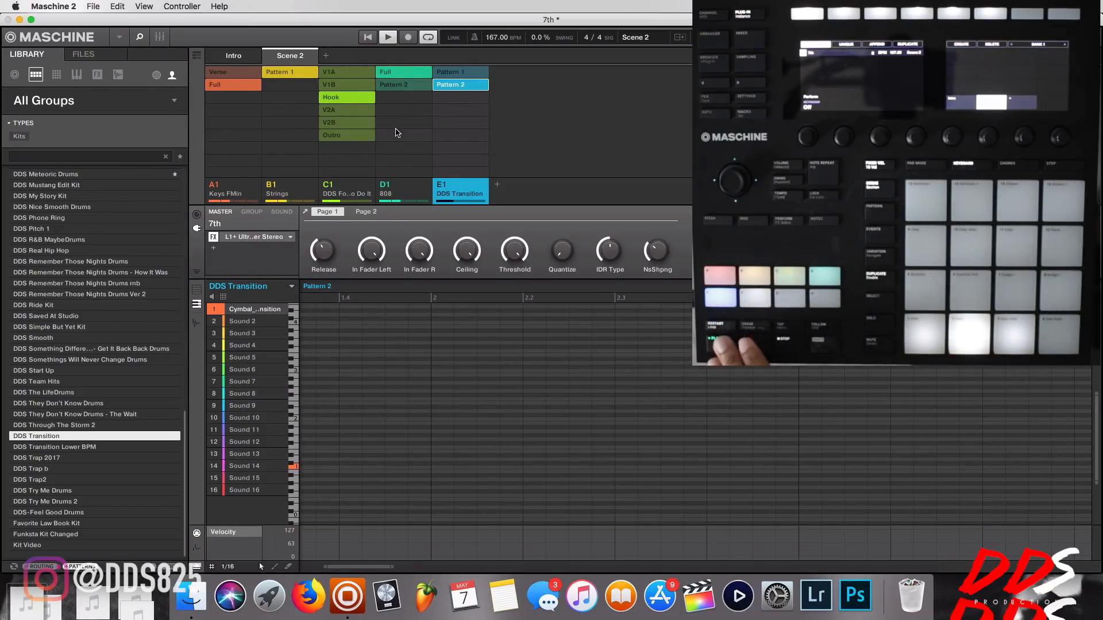
Rename Scene 2 as Hook.
{"action": "right_click", "coordinate": [292, 57]}
{"action": "mouse_move", "coordinate": [320, 124]}
{"action": "left_click", "coordinate": [320, 103]}
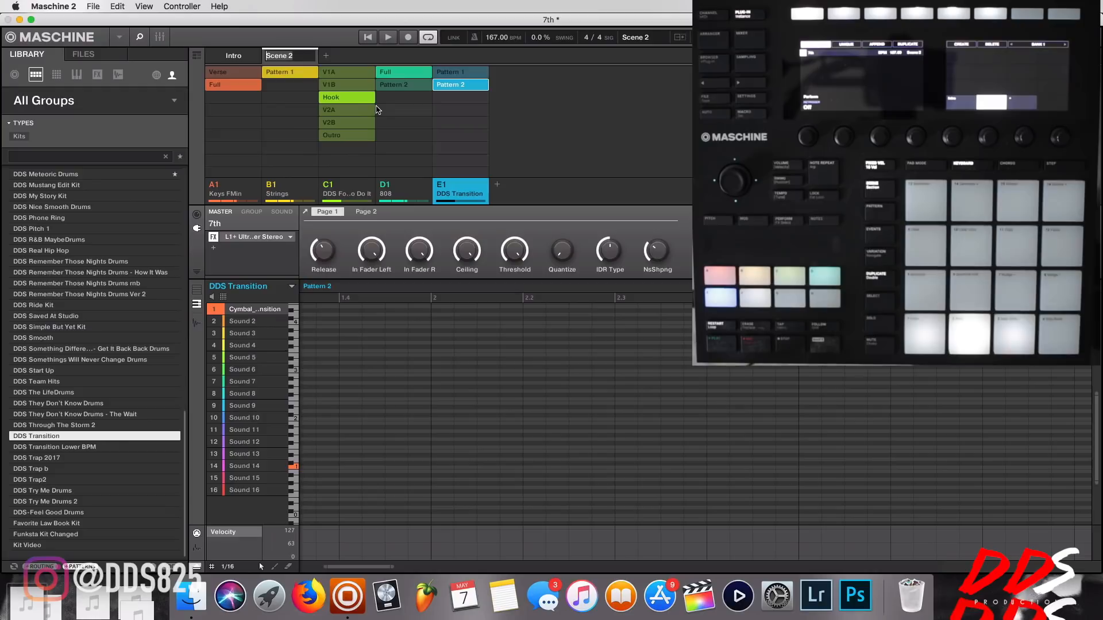
{"action": "type", "text": "Hook"}
{"action": "key", "text": "Return"}
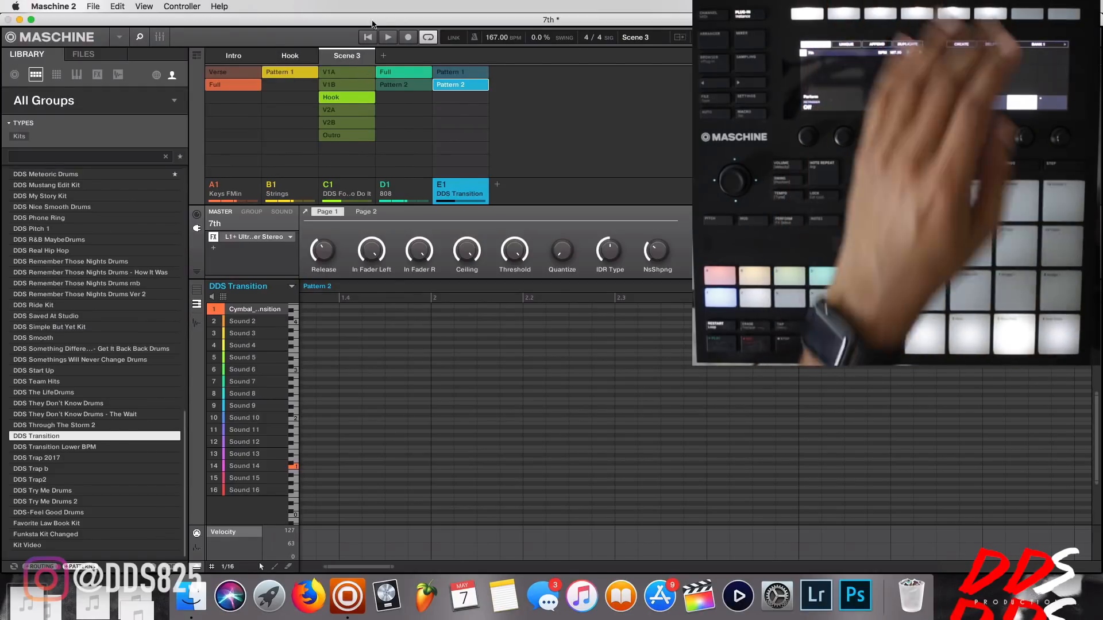
Set Scene 3 to use Keys Verse, Strings Pattern 1 and drums V1A, with no 808 or DDS Transition pattern.
{"action": "left_click", "coordinate": [243, 74]}
{"action": "left_click", "coordinate": [287, 75]}
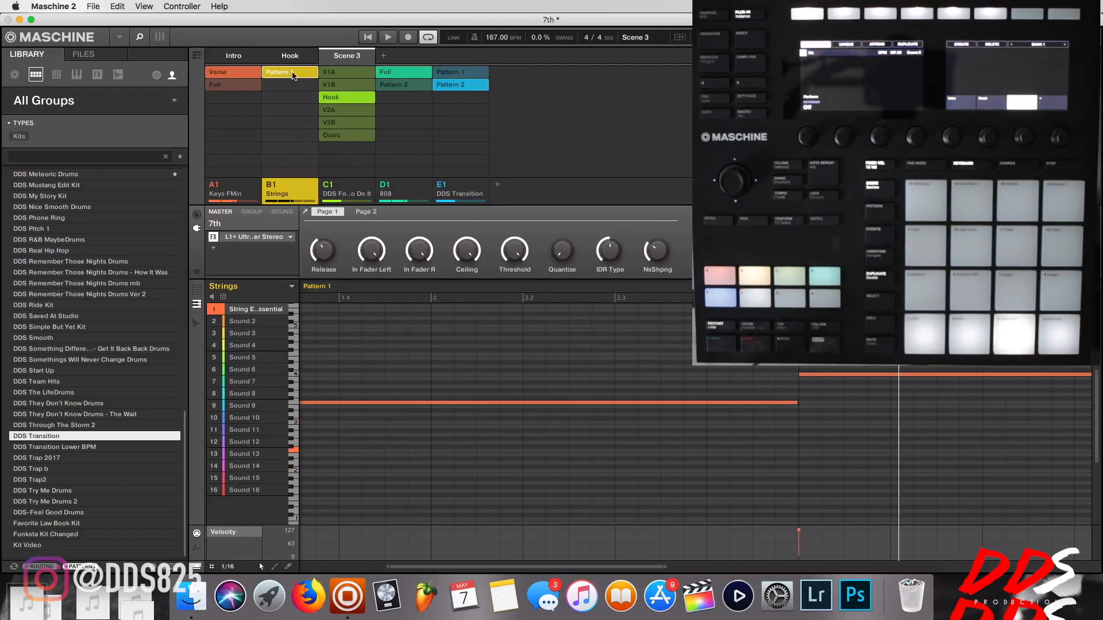
{"action": "left_click", "coordinate": [354, 75]}
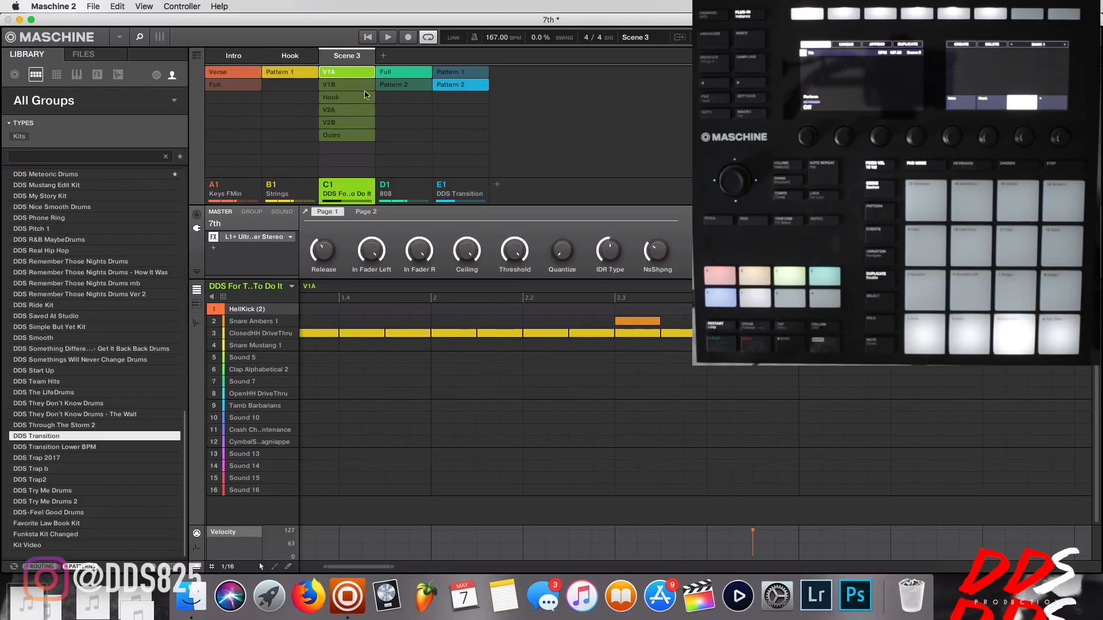
{"action": "left_click", "coordinate": [429, 91]}
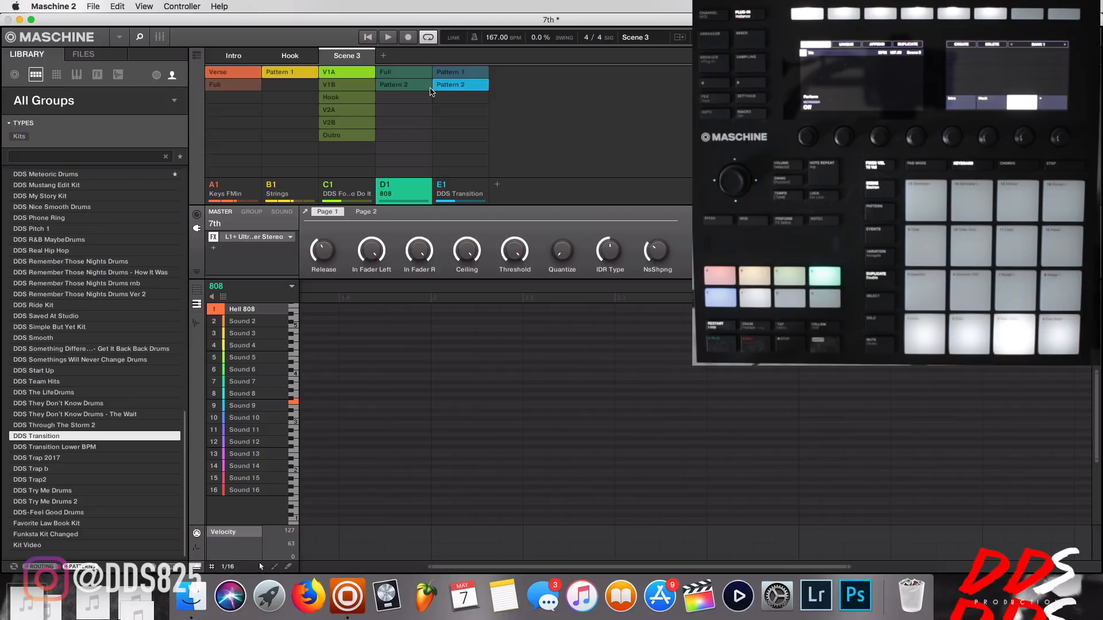
{"action": "left_click", "coordinate": [454, 89]}
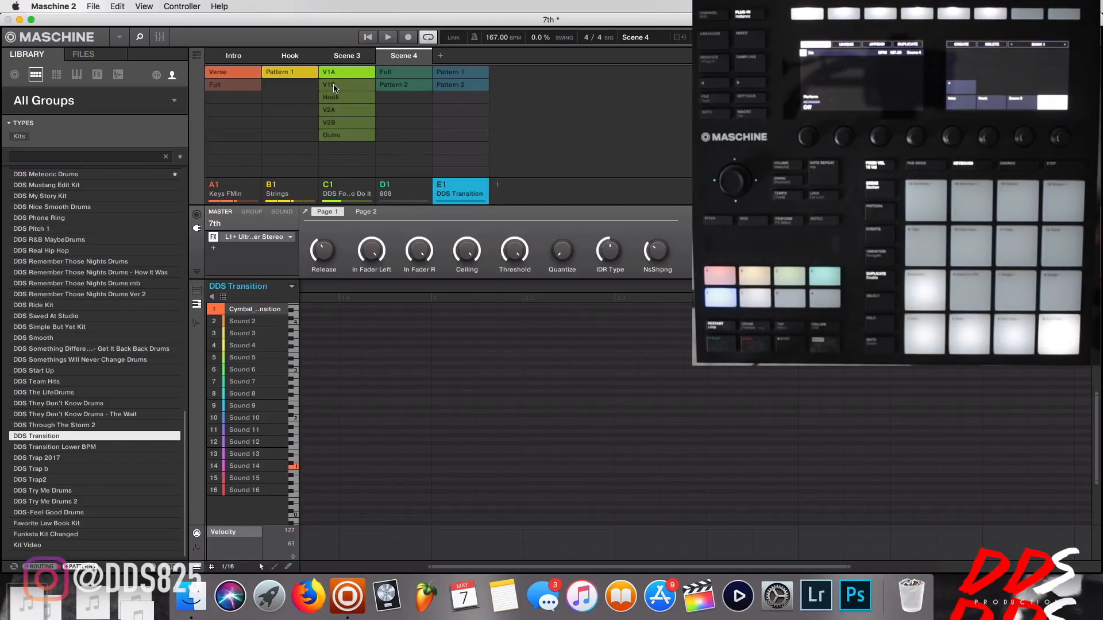
Assign drum pattern V1B, 808 Pattern 2 and DDS Transition Pattern 2 to Scene 4.
{"action": "left_click", "coordinate": [334, 86]}
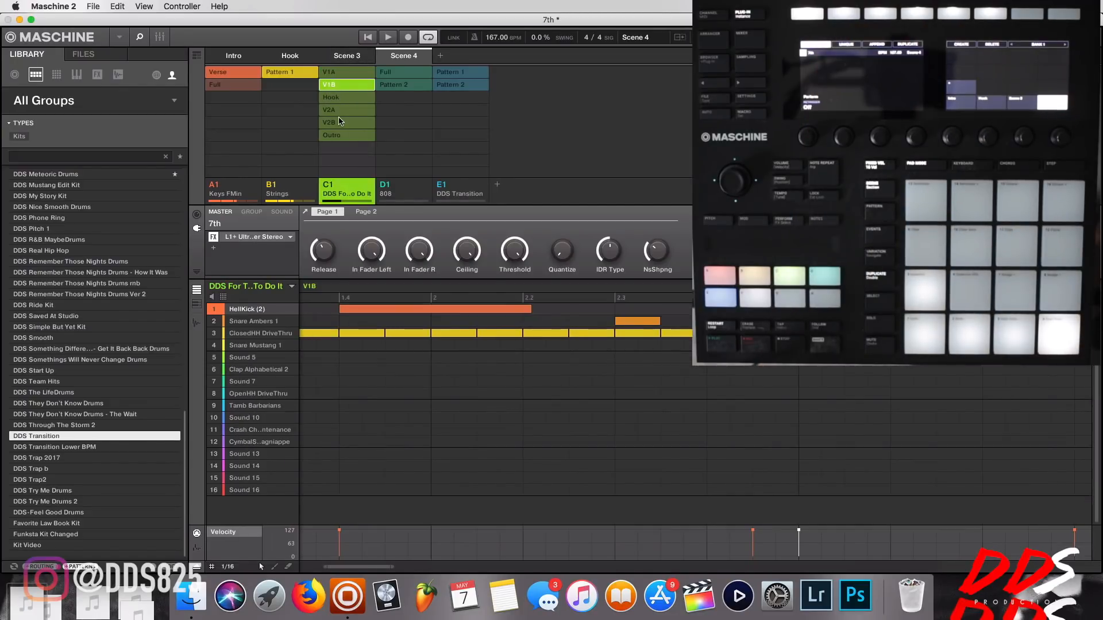
{"action": "left_click", "coordinate": [402, 86]}
{"action": "left_click", "coordinate": [459, 86]}
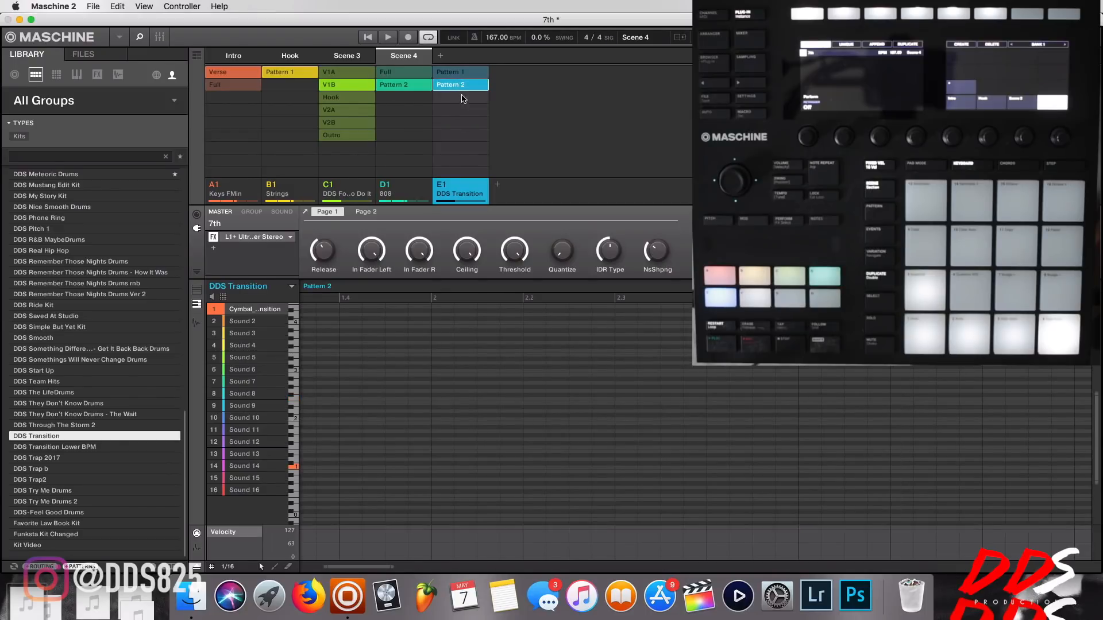
Rename Scene 3 as v1A.
{"action": "right_click", "coordinate": [351, 58]}
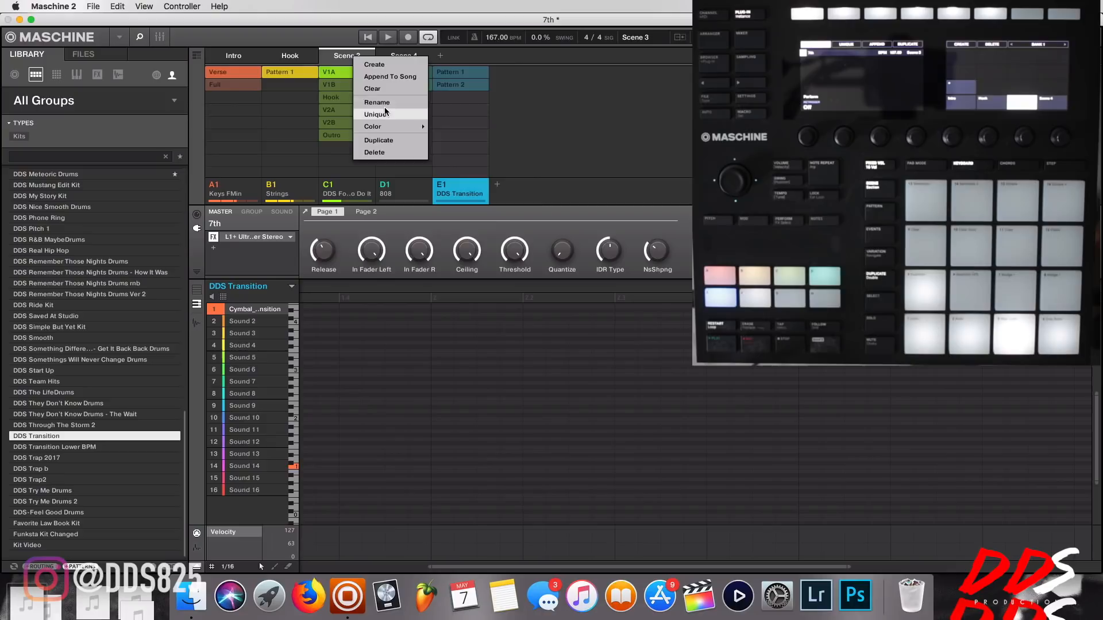
{"action": "left_click", "coordinate": [384, 105]}
{"action": "type", "text": "v1A"}
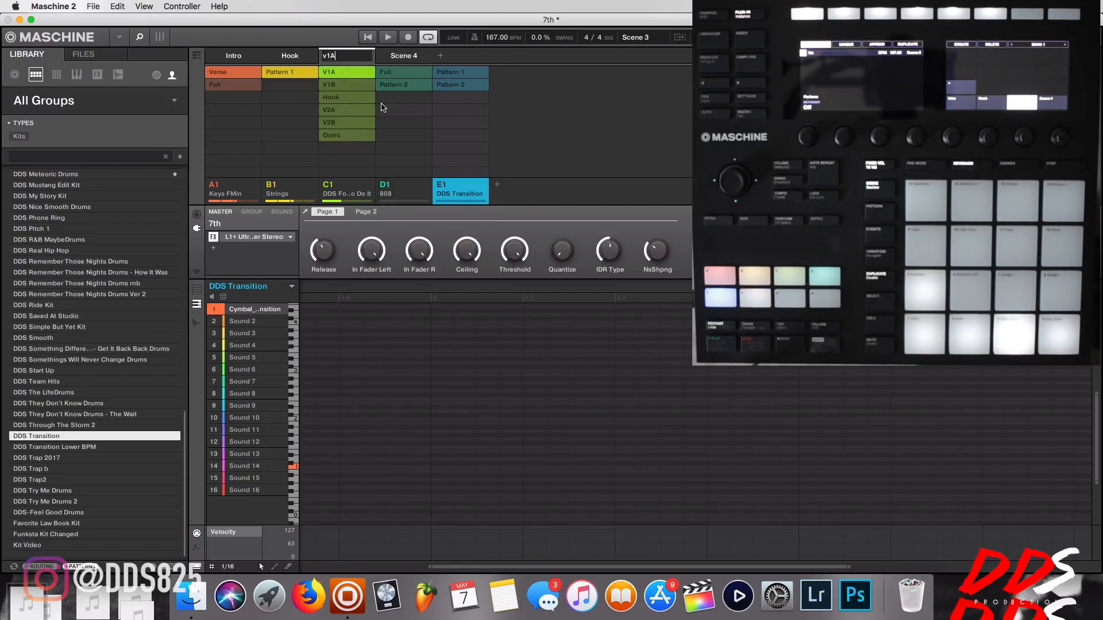
{"action": "key", "text": "Return"}
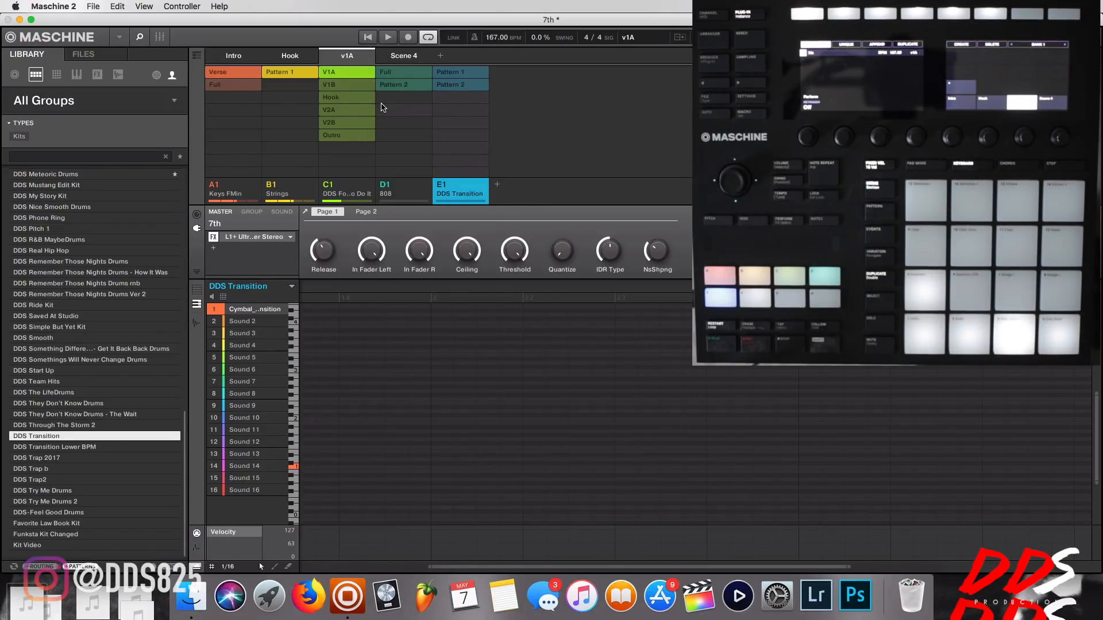
Rename Scene 4 as V1B.
{"action": "left_click", "coordinate": [447, 83]}
{"action": "right_click", "coordinate": [414, 57]}
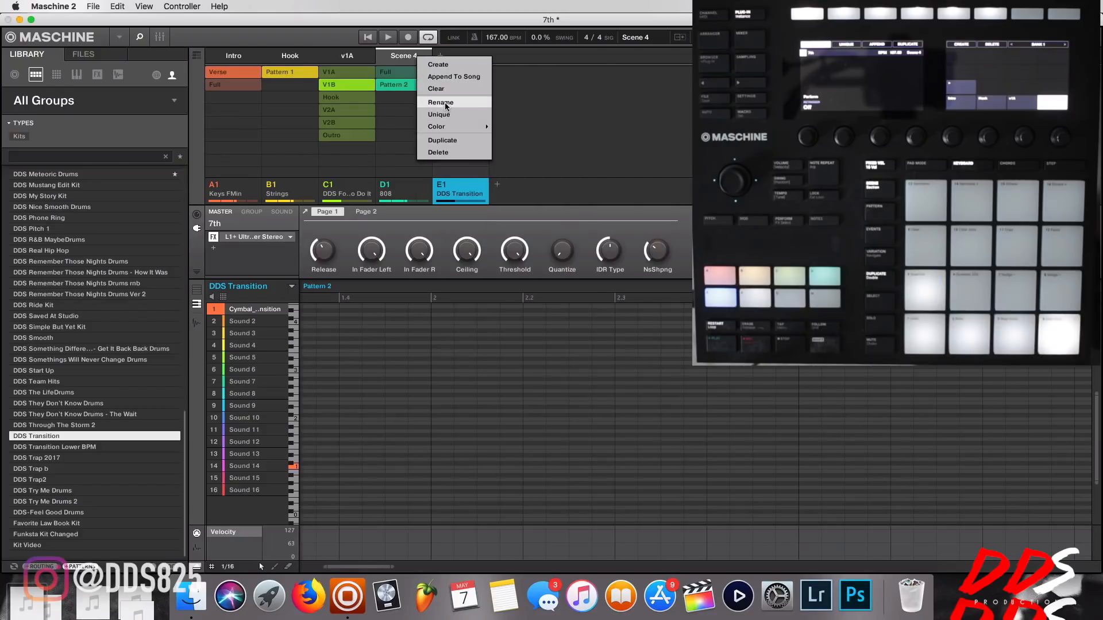
{"action": "left_click", "coordinate": [448, 103]}
{"action": "type", "text": "V1B"}
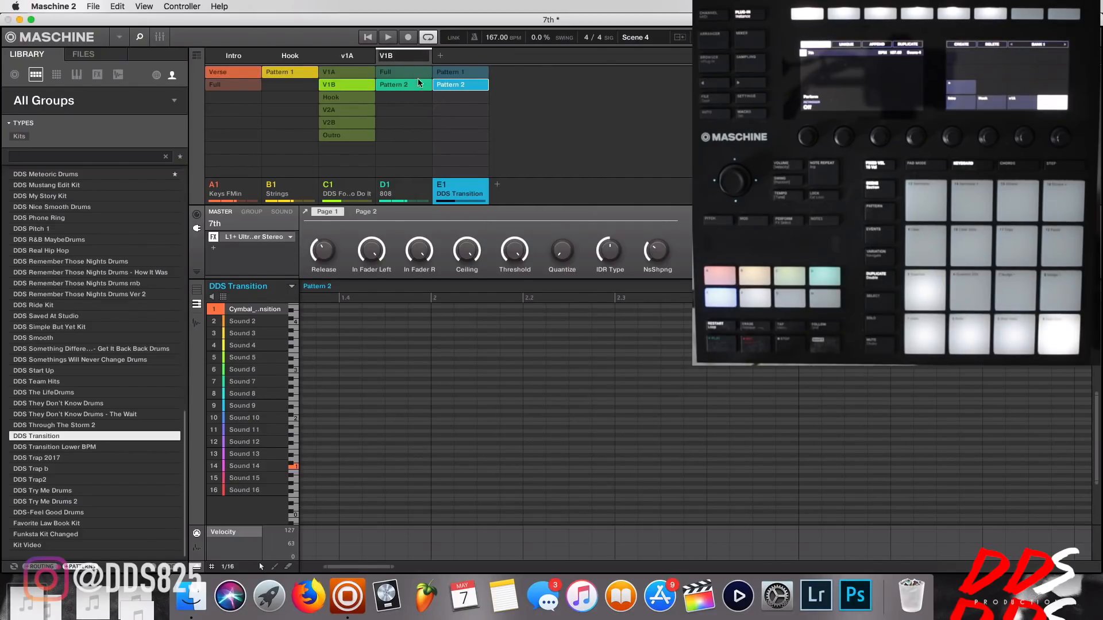
{"action": "left_click", "coordinate": [438, 55]}
{"action": "right_click", "coordinate": [446, 54]}
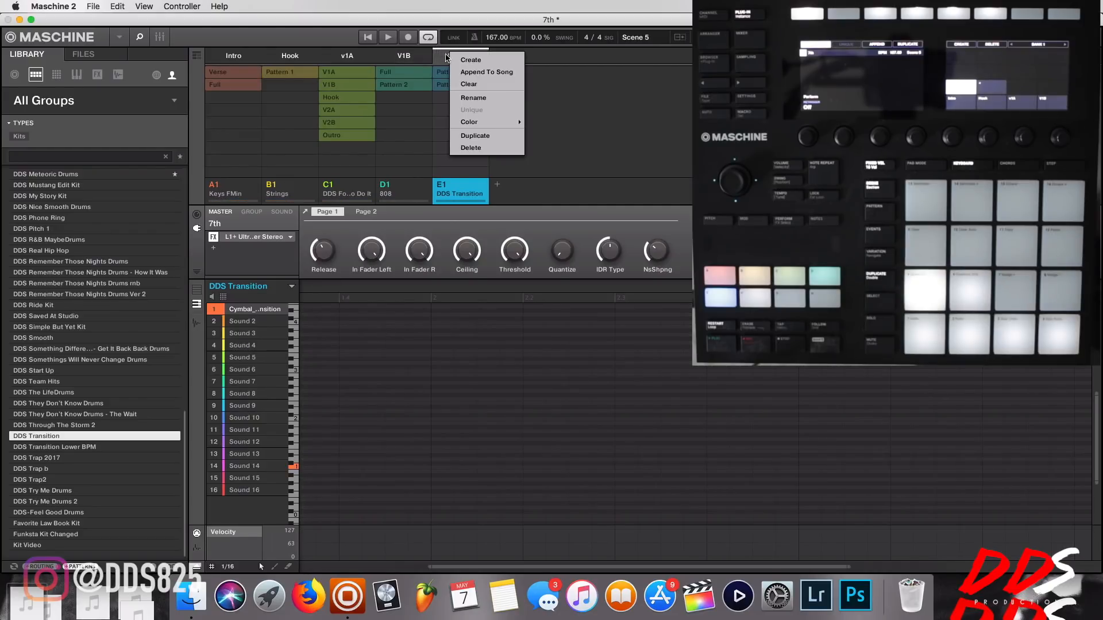
{"action": "left_click", "coordinate": [480, 151]}
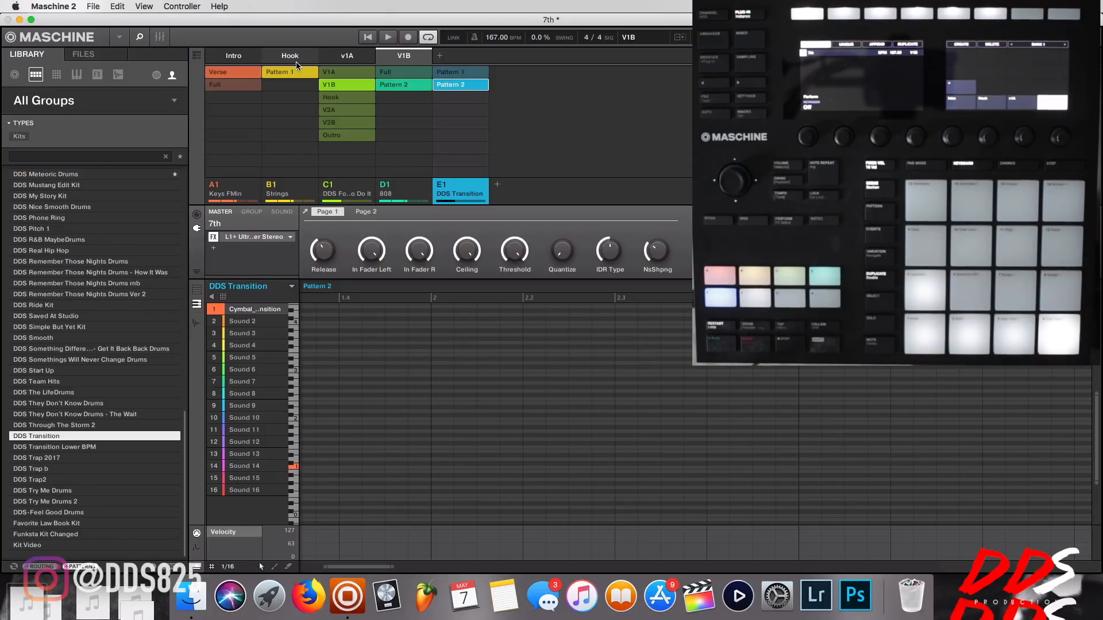
Duplicate the V1B scene and remove the DDS Transition and 808 patterns from the copy.
{"action": "left_click", "coordinate": [439, 57]}
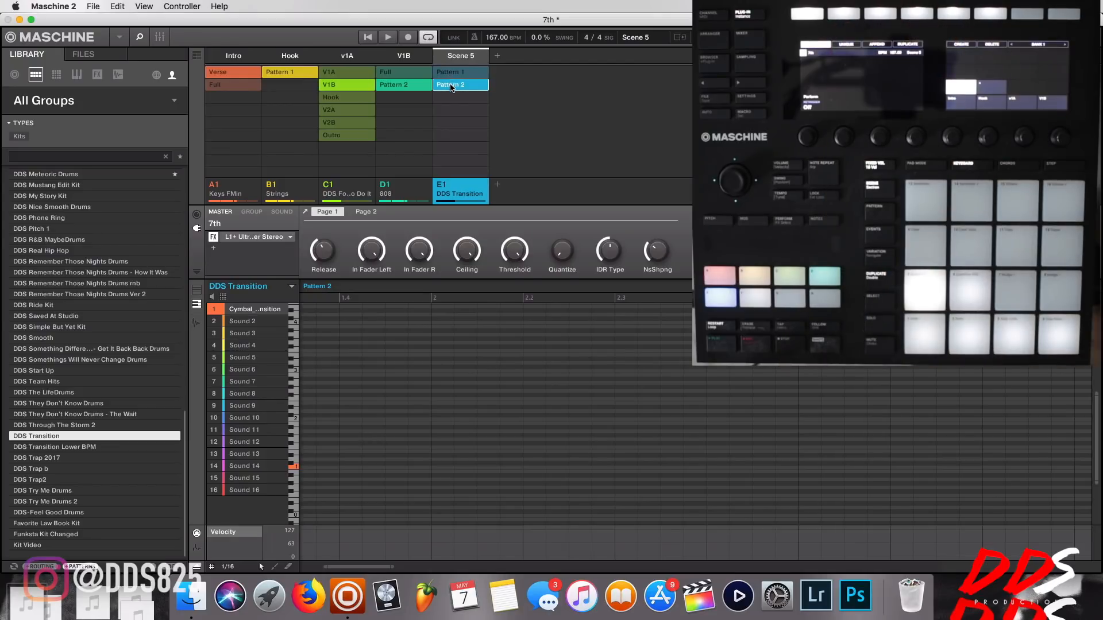
{"action": "left_click", "coordinate": [434, 90]}
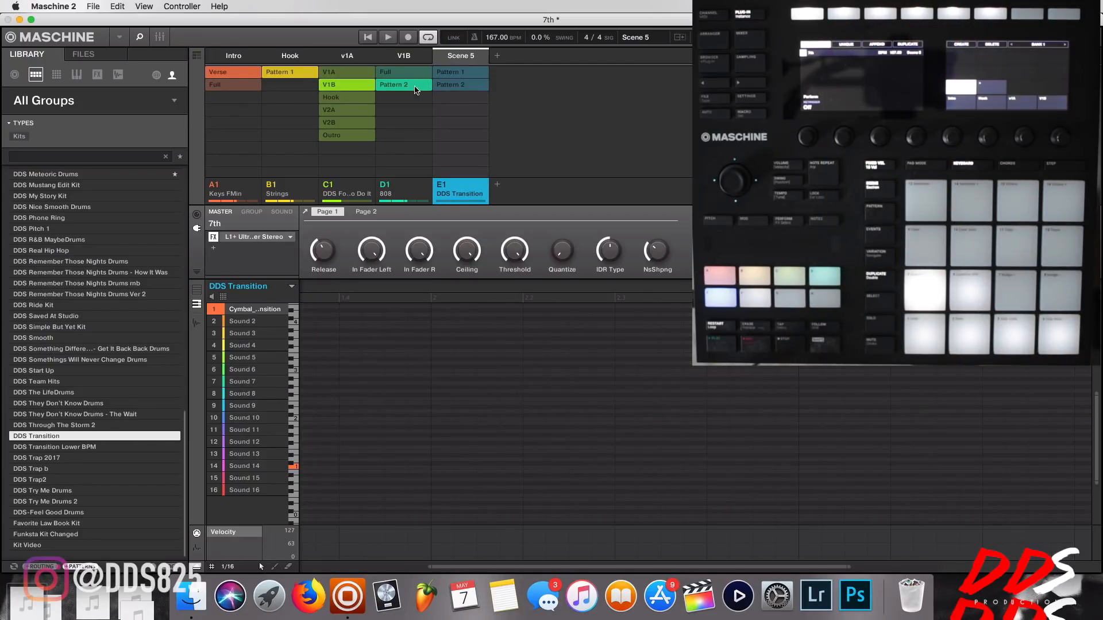
{"action": "left_click", "coordinate": [413, 89]}
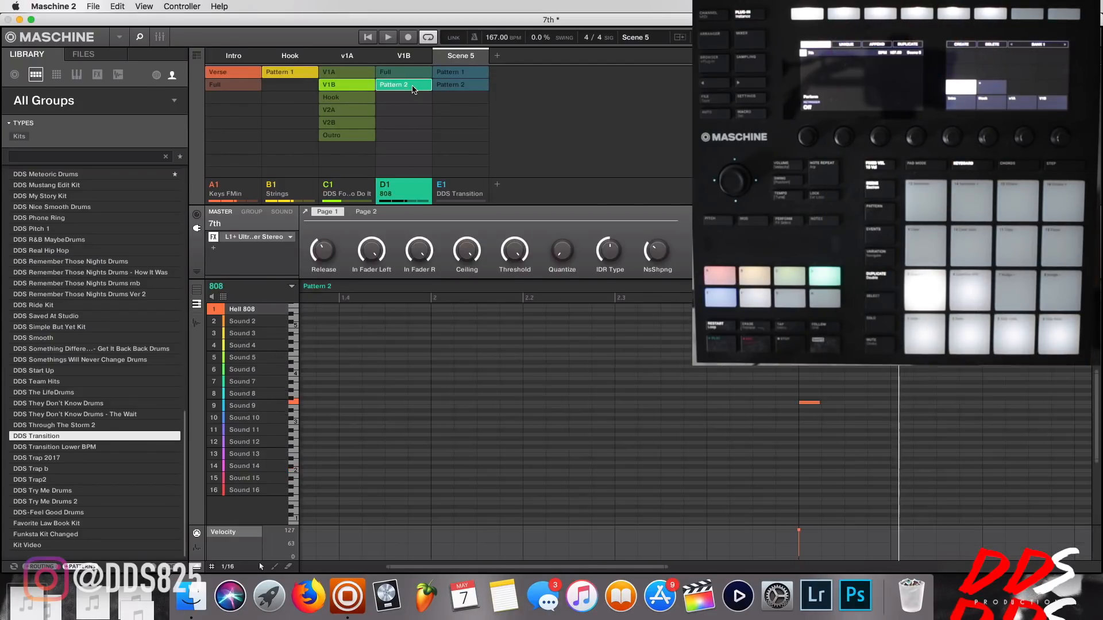
{"action": "left_click", "coordinate": [417, 89]}
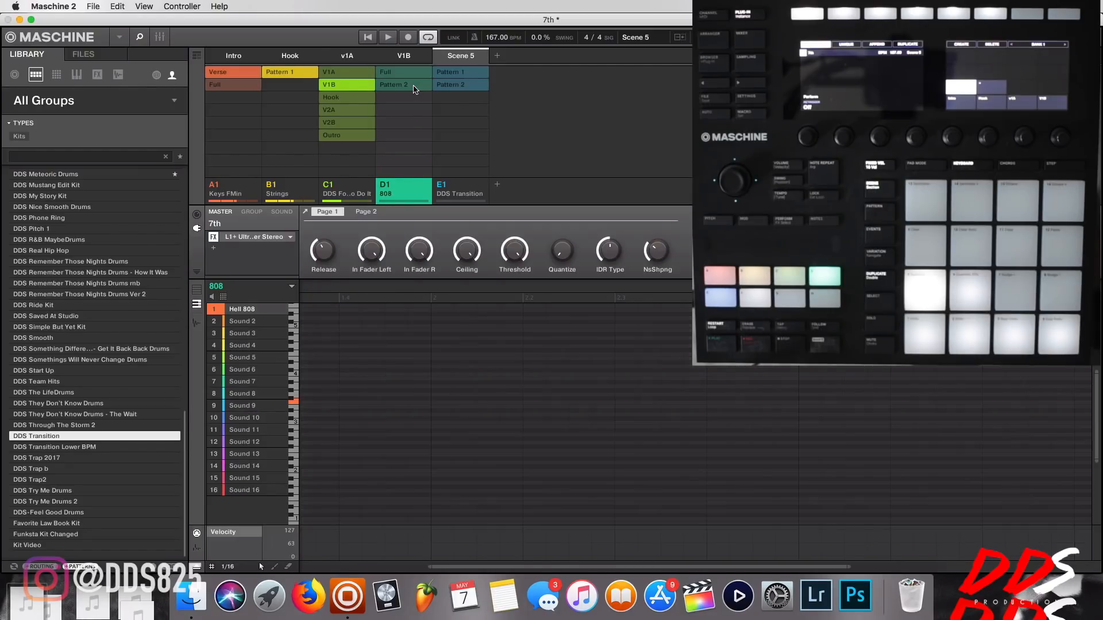
Assign drum pattern V2A and the Keys FMin pattern Full to Scene 5.
{"action": "left_click", "coordinate": [355, 111]}
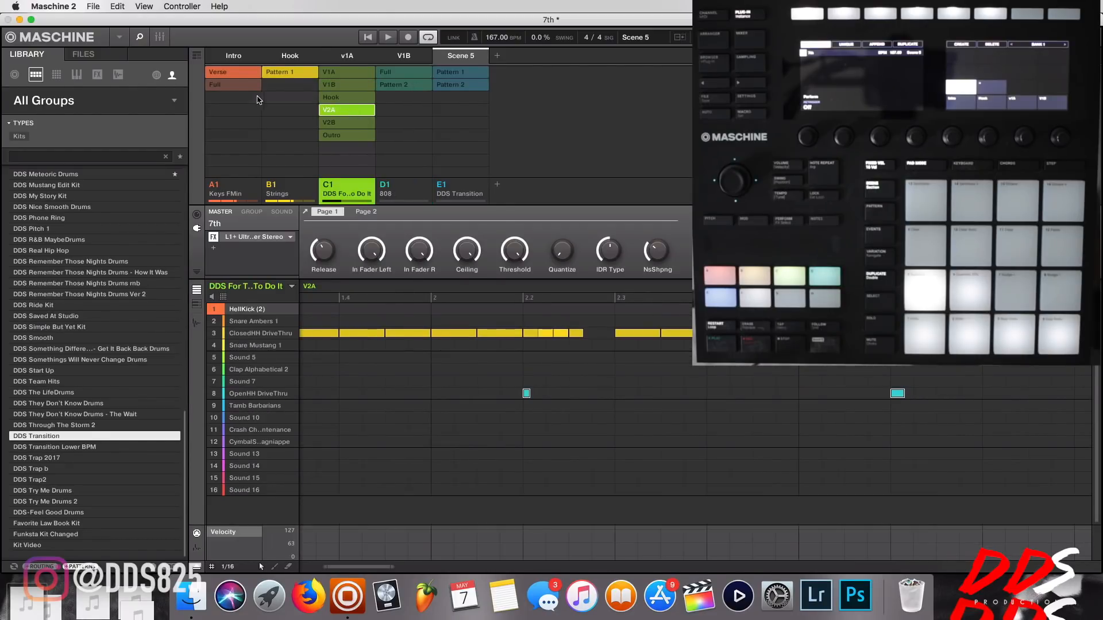
{"action": "left_click", "coordinate": [241, 86]}
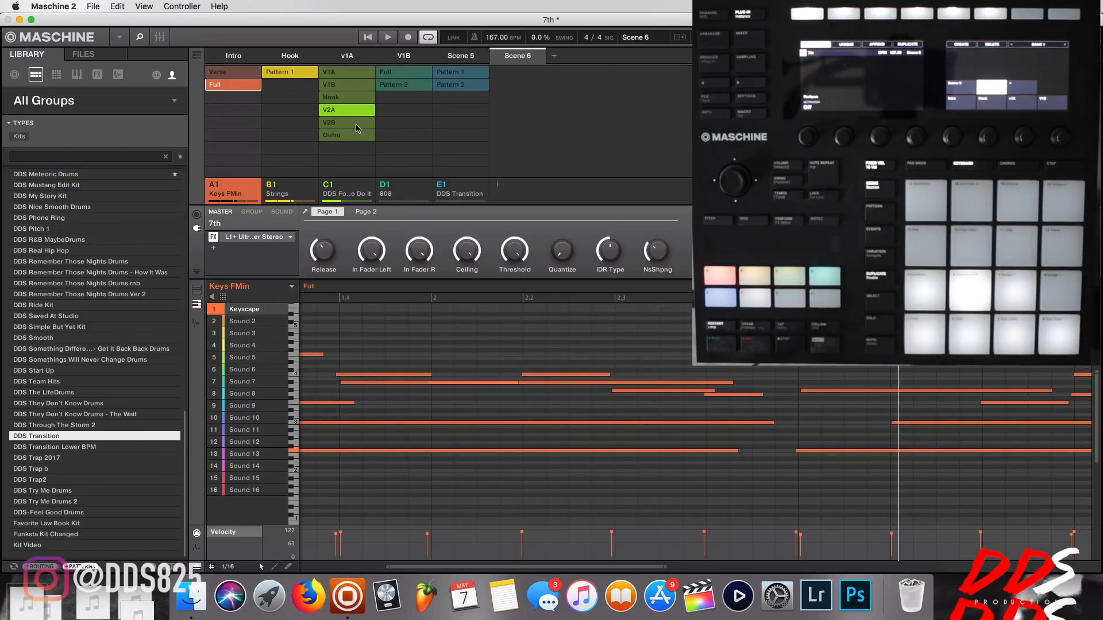
Assign drum pattern V2B, 808 pattern Full and DDS Transition Pattern 2 to Scene 6, the copy of Scene 5.
{"action": "left_click", "coordinate": [356, 125]}
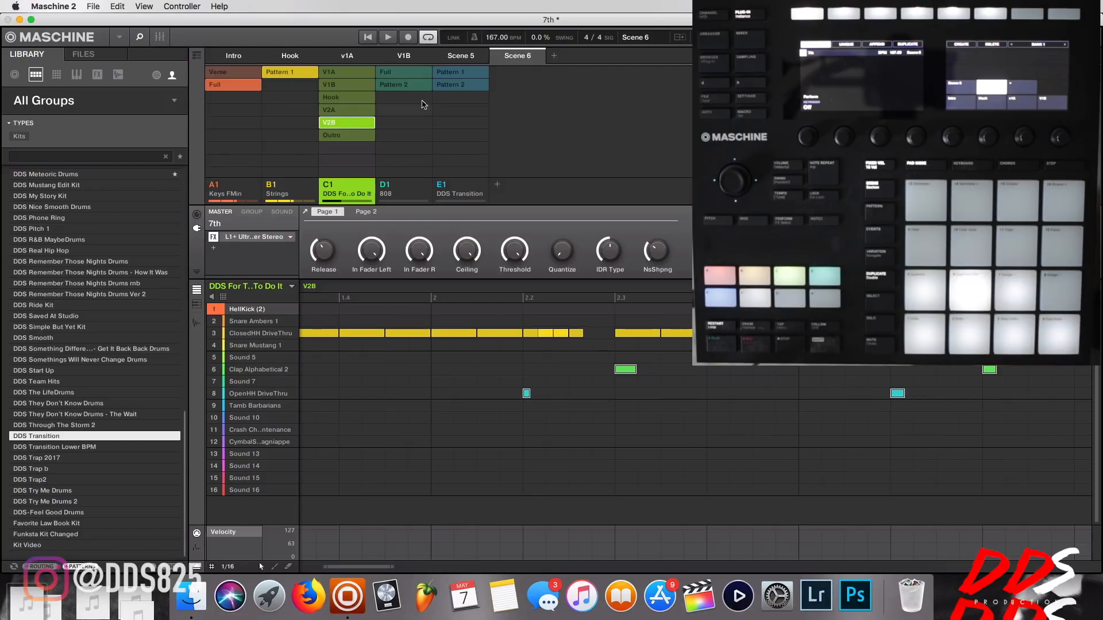
{"action": "left_click", "coordinate": [410, 73]}
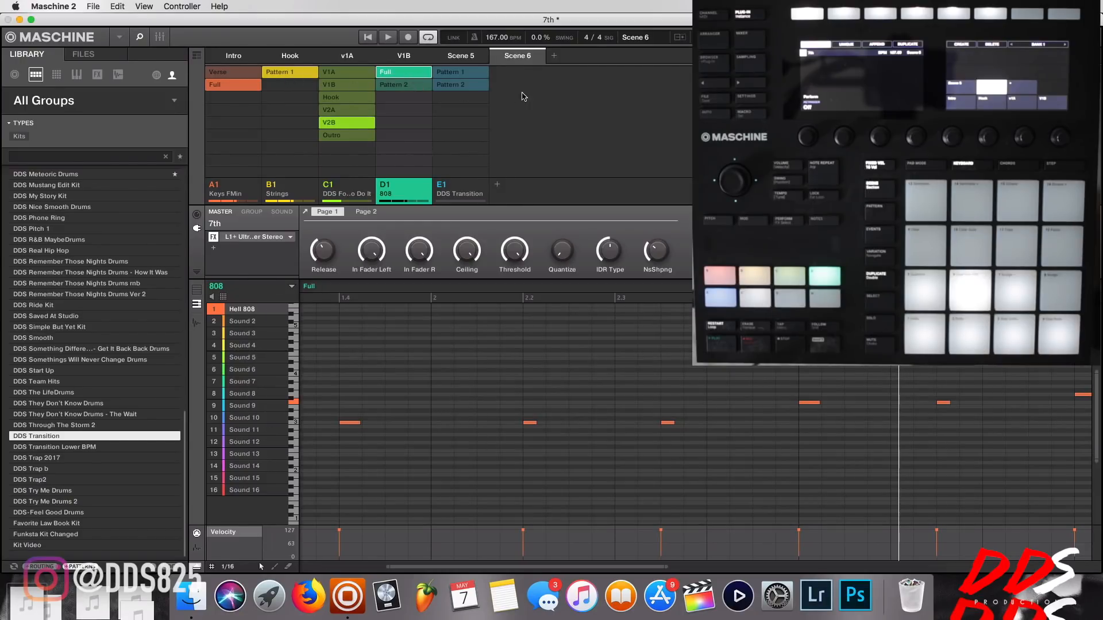
{"action": "left_click", "coordinate": [469, 85]}
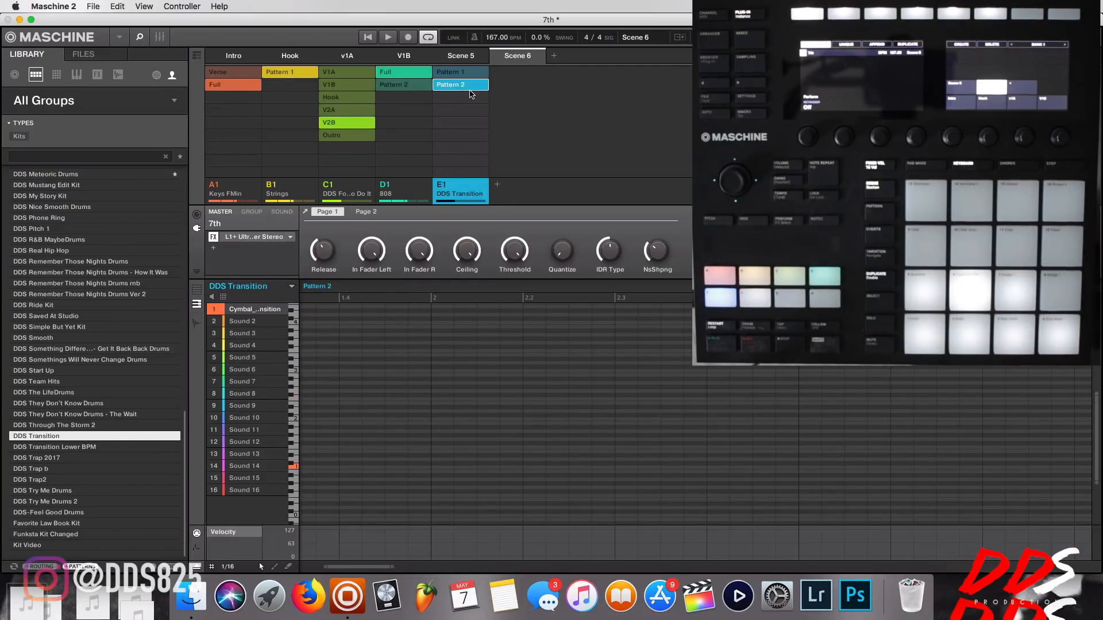
Rename Scene 5 as V2A.
{"action": "left_click", "coordinate": [454, 61]}
{"action": "right_click", "coordinate": [459, 59]}
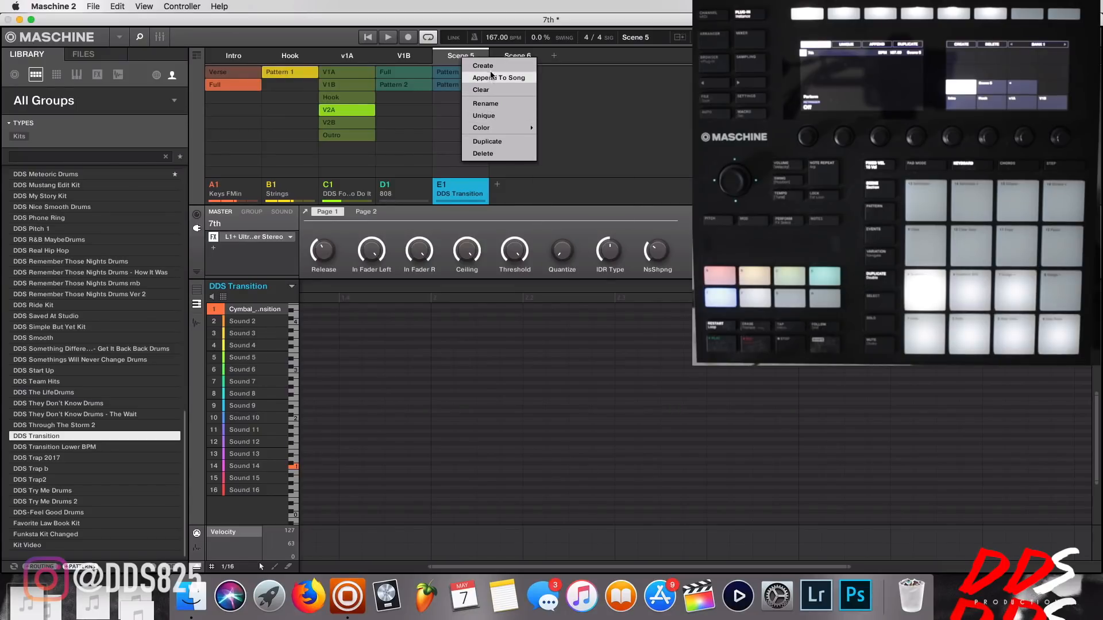
{"action": "left_click", "coordinate": [498, 105]}
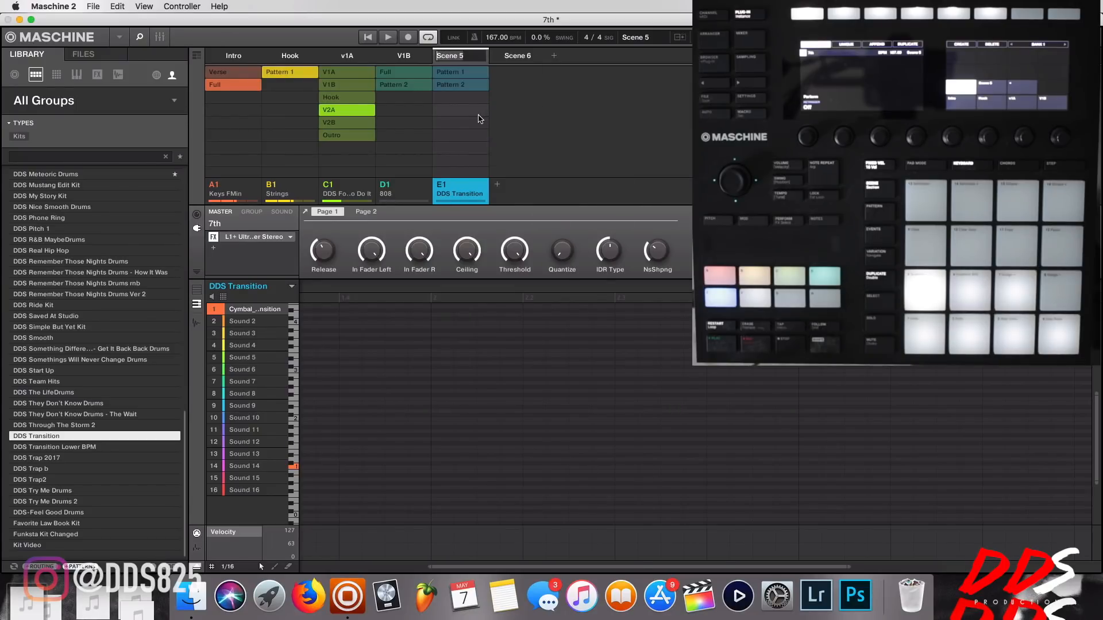
{"action": "type", "text": "V2A"}
{"action": "key", "text": "Return"}
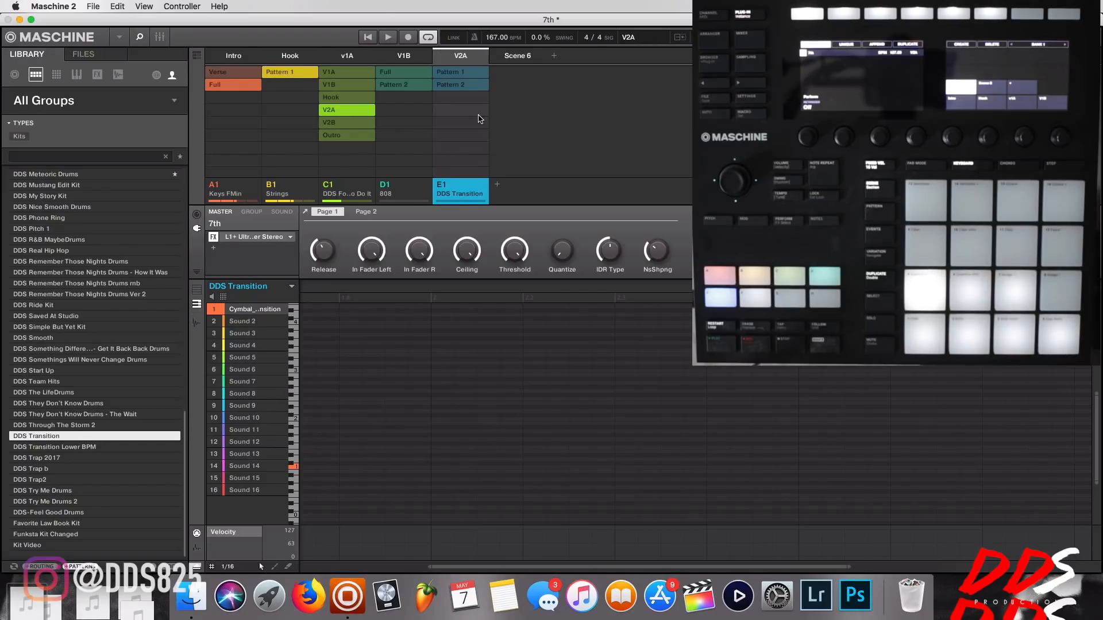
Rename Scene 6 as V2B.
{"action": "left_click", "coordinate": [534, 57]}
{"action": "right_click", "coordinate": [537, 62]}
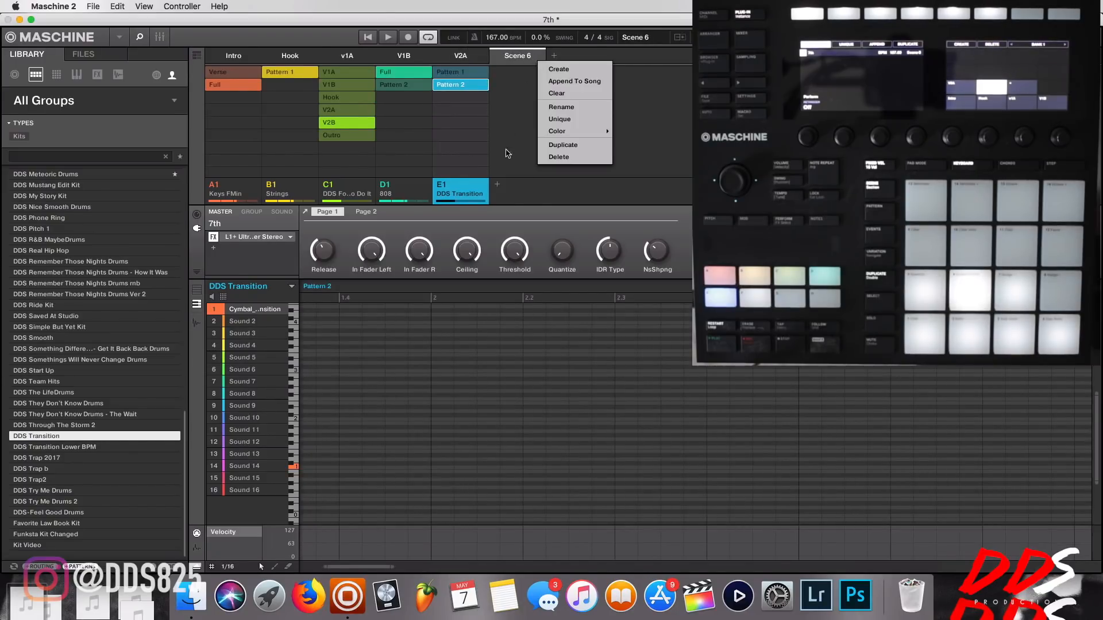
{"action": "left_click", "coordinate": [570, 109]}
{"action": "type", "text": "V2B"}
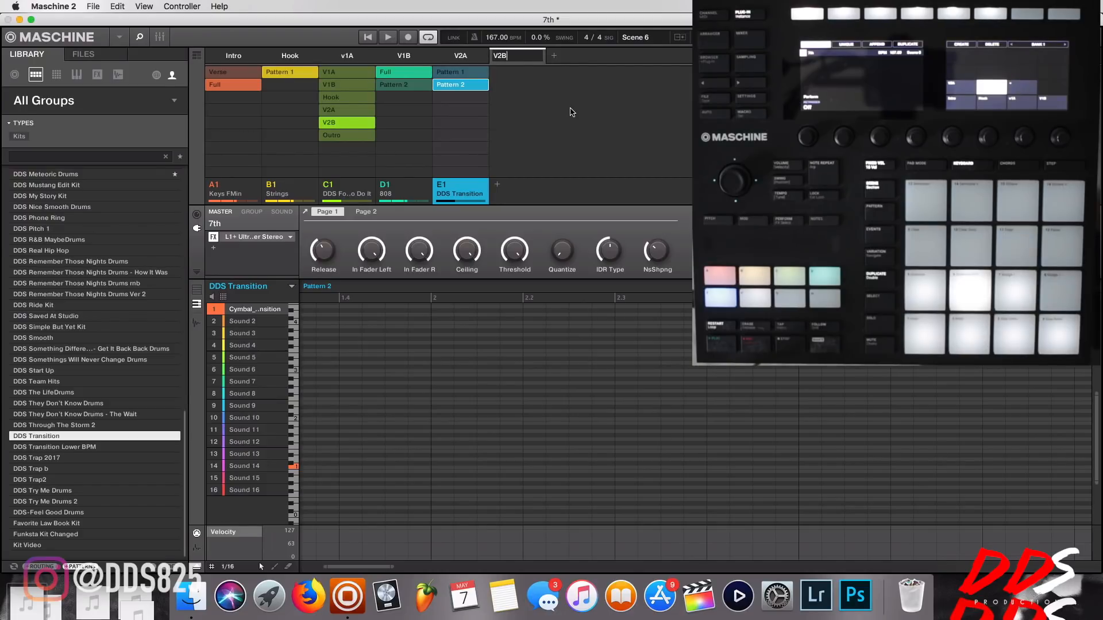
{"action": "key", "text": "Return"}
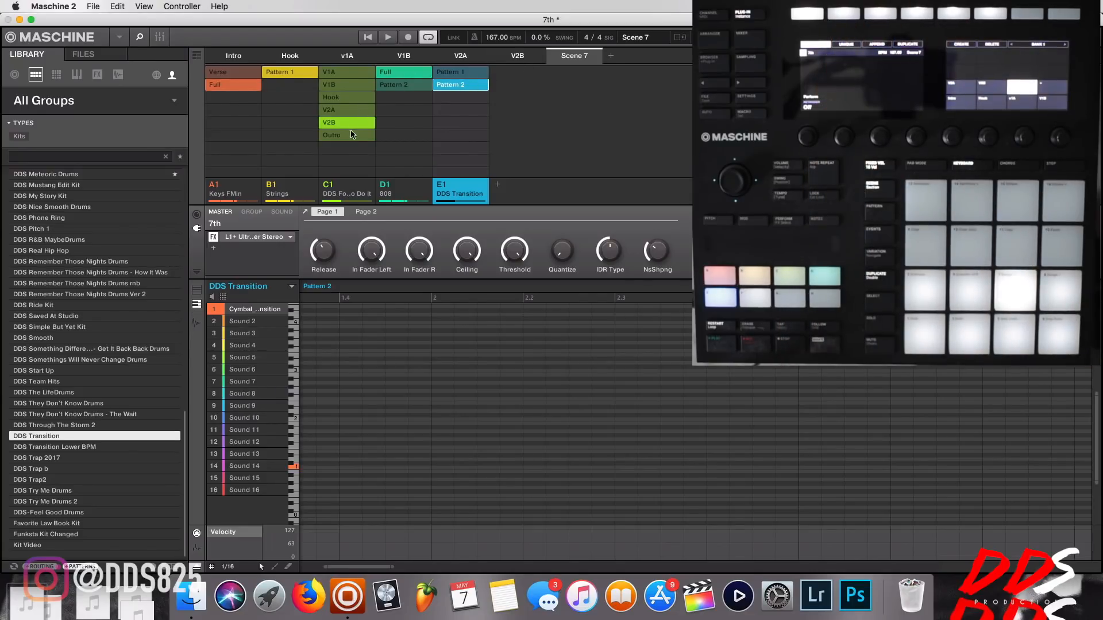
In Scene 7, assign drum pattern Outro, 808 Pattern 2 and DDS Transition Pattern 1, and remove the Strings pattern.
{"action": "left_click", "coordinate": [352, 134]}
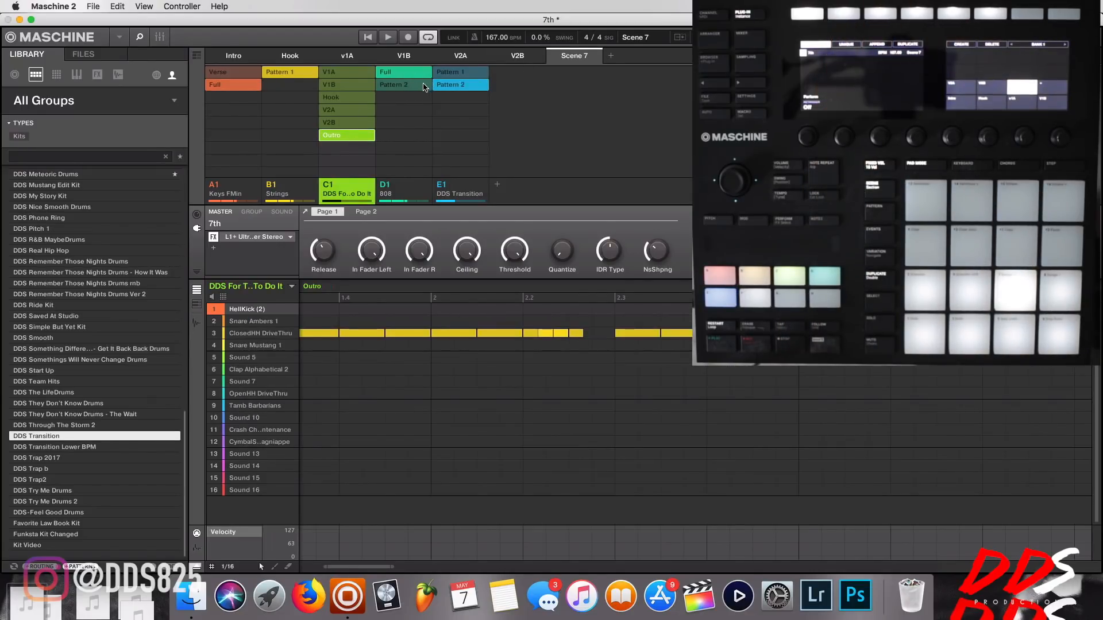
{"action": "left_click", "coordinate": [423, 85]}
{"action": "left_click", "coordinate": [298, 73]}
{"action": "left_click", "coordinate": [298, 73]}
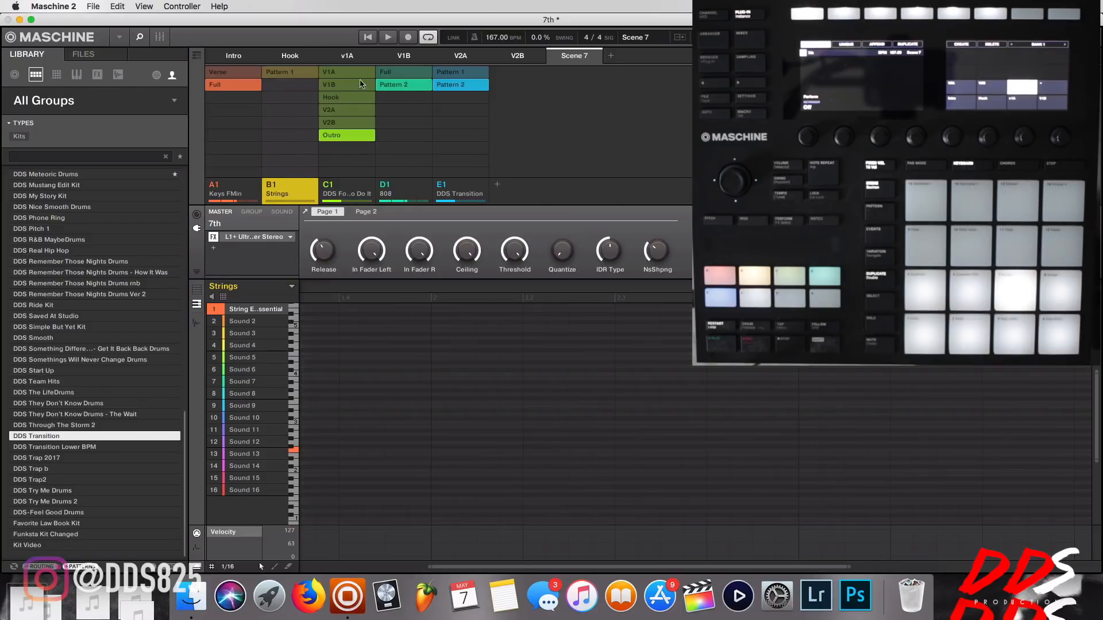
{"action": "left_click", "coordinate": [476, 76]}
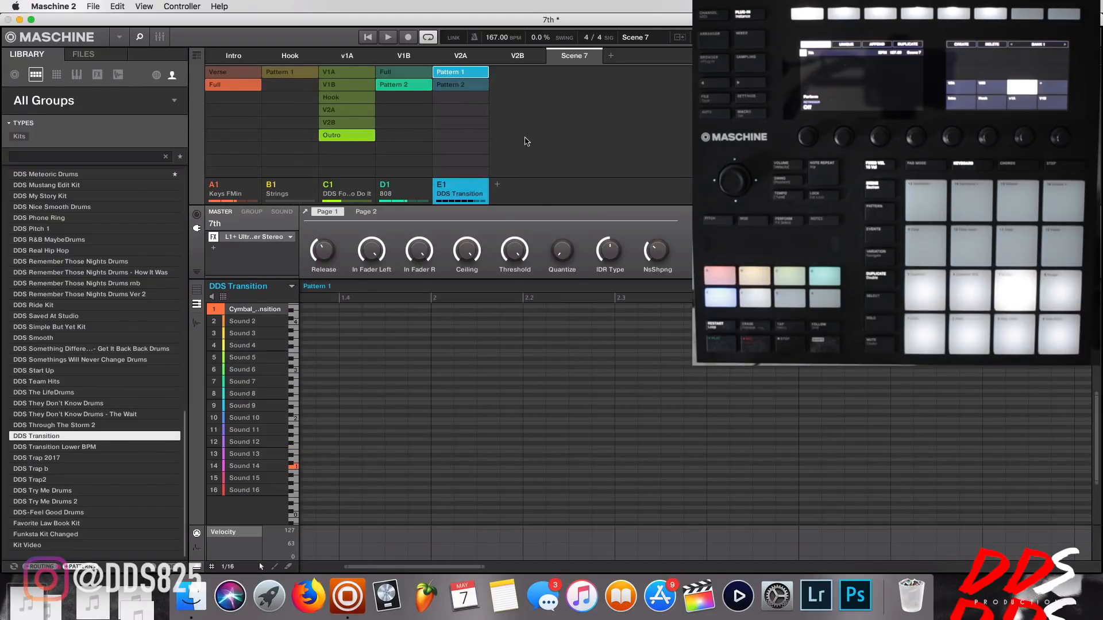
Rename Scene 7 as Outro.
{"action": "right_click", "coordinate": [575, 69]}
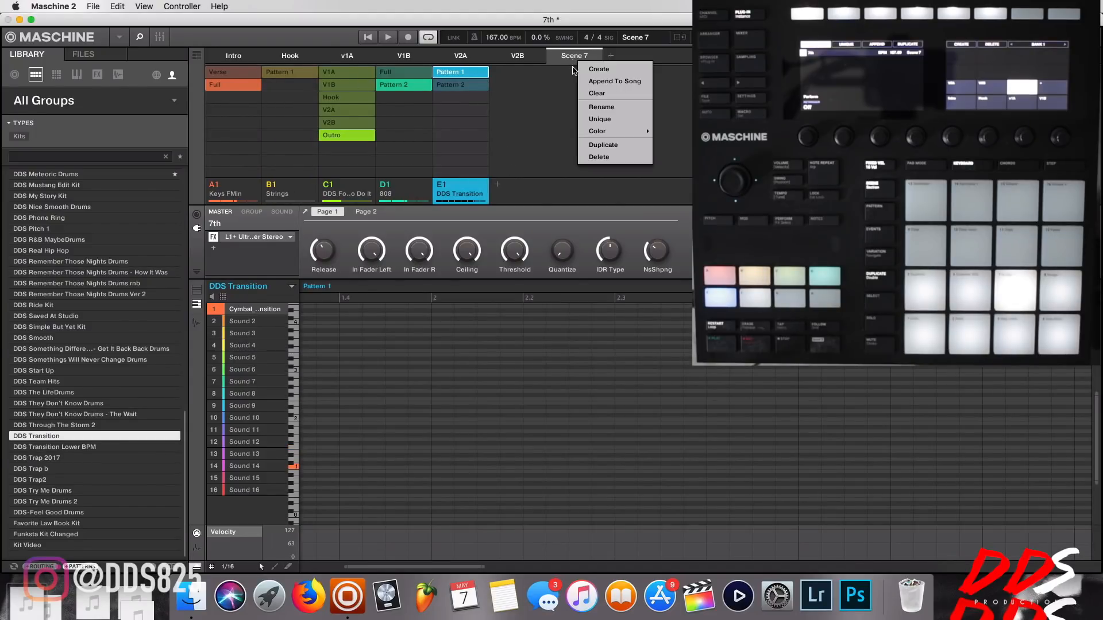
{"action": "left_click", "coordinate": [610, 106]}
{"action": "type", "text": "Outro"}
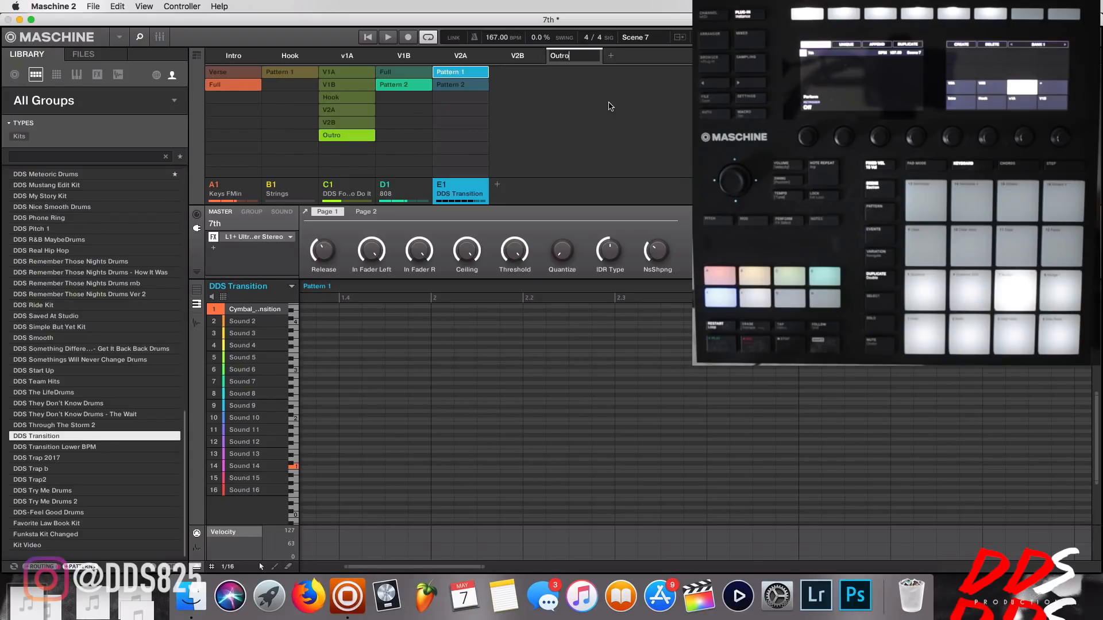
{"action": "key", "text": "Return"}
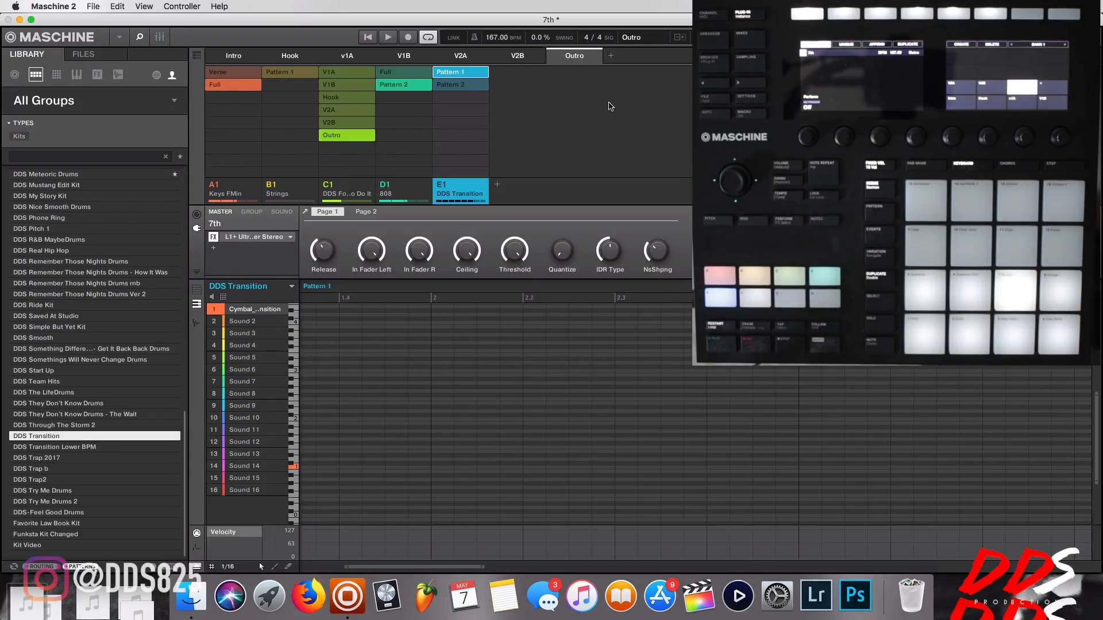
Shorten the Intro section to 8 bars in the song timeline and save the project.
{"action": "left_click", "coordinate": [196, 56]}
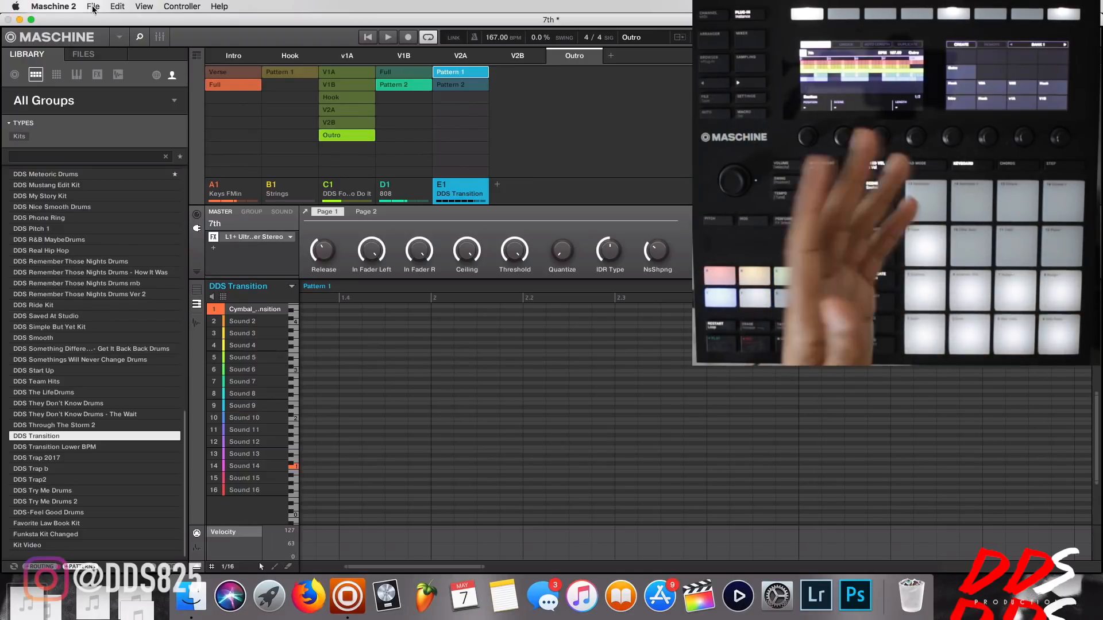
{"action": "left_click", "coordinate": [198, 56]}
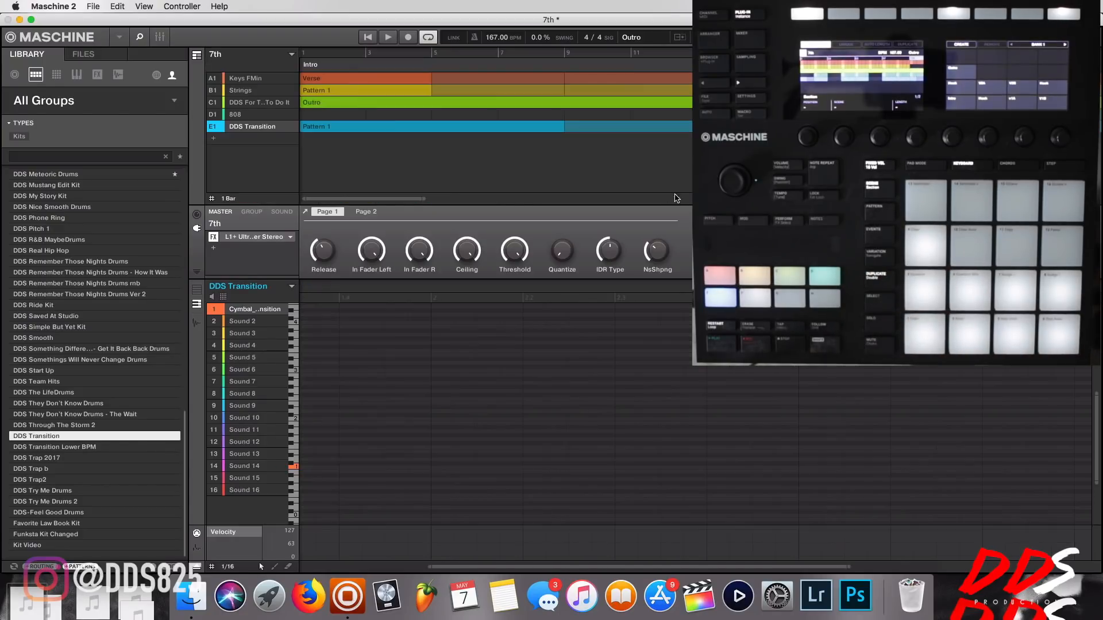
{"action": "left_click_drag", "start_coordinate": [424, 201], "coordinate": [1101, 202]}
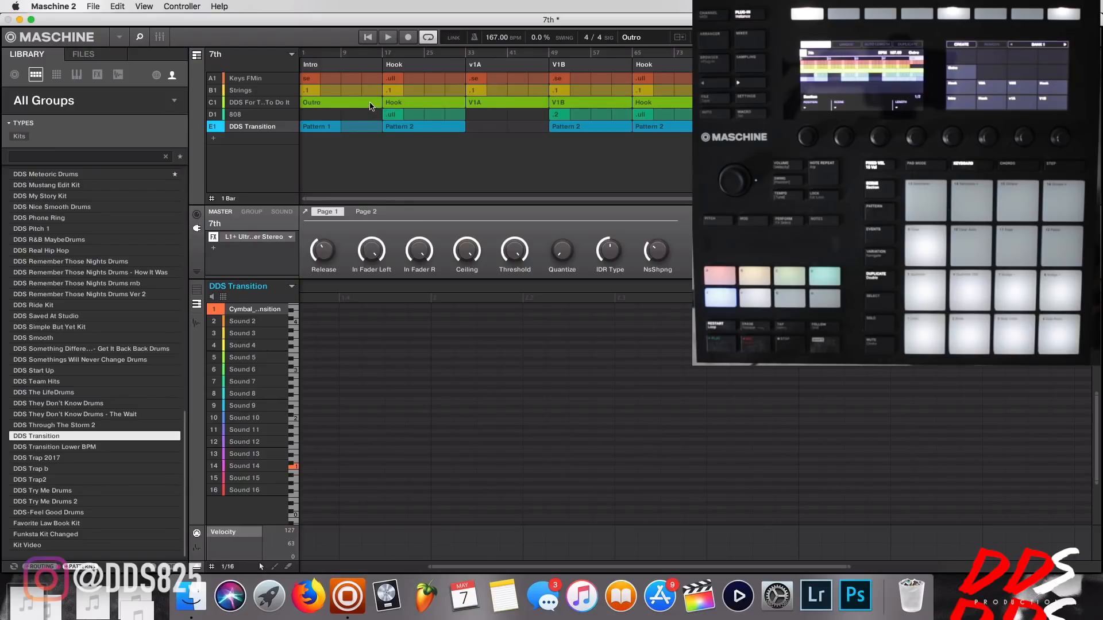
{"action": "left_click", "coordinate": [362, 69]}
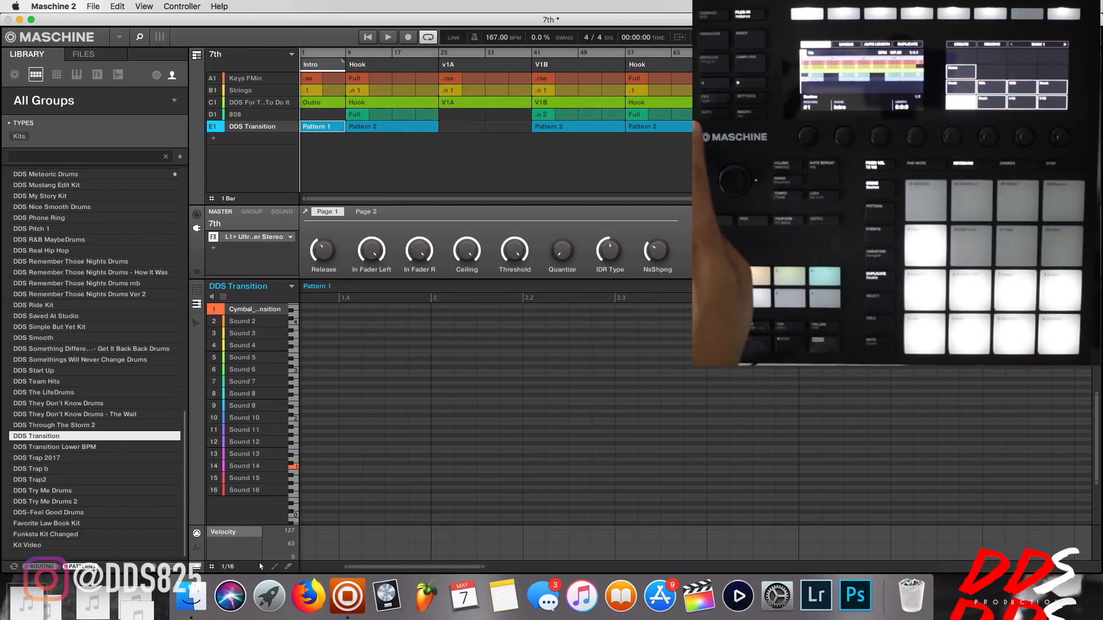
{"action": "key", "text": "super+s"}
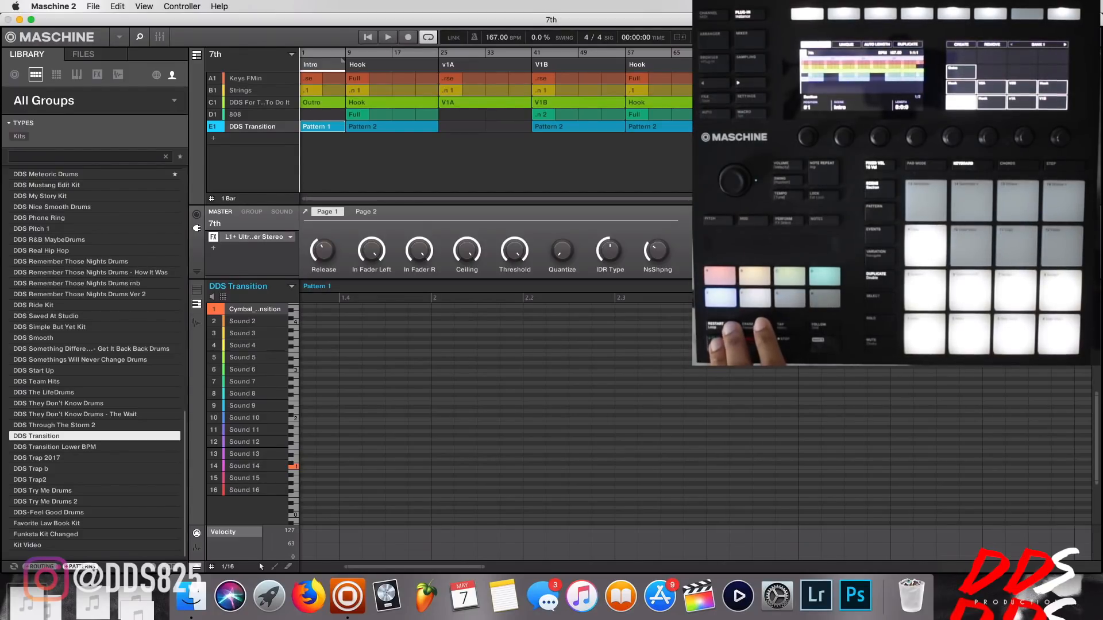
Play the song arrangement from the Intro and jump ahead to the second Hook section at bar 57.
{"action": "key", "text": "space"}
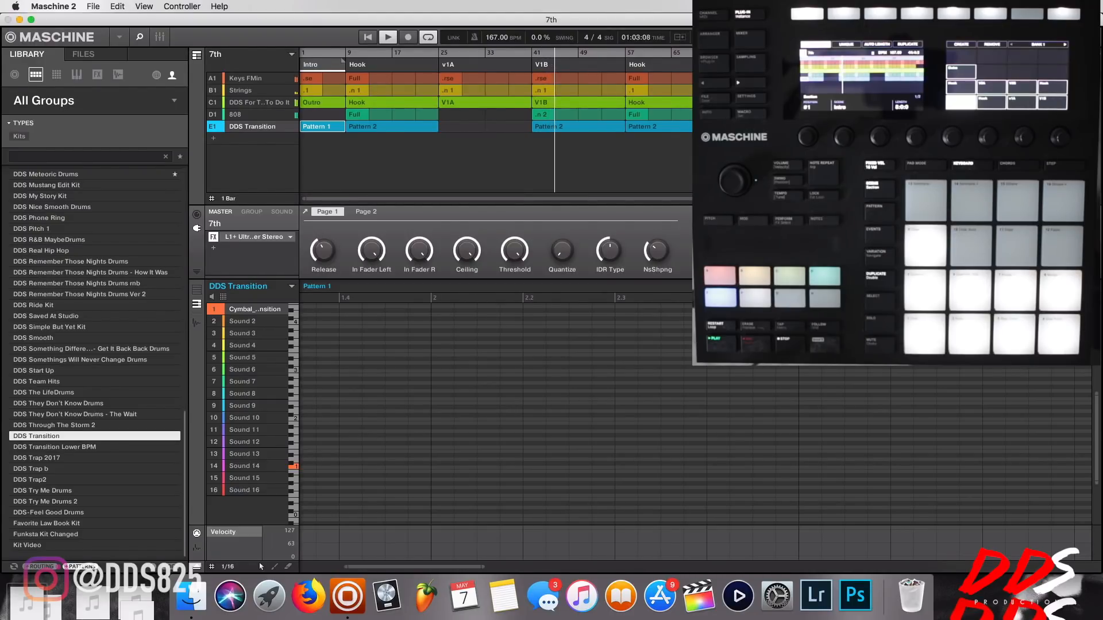
{"action": "left_click", "coordinate": [629, 54]}
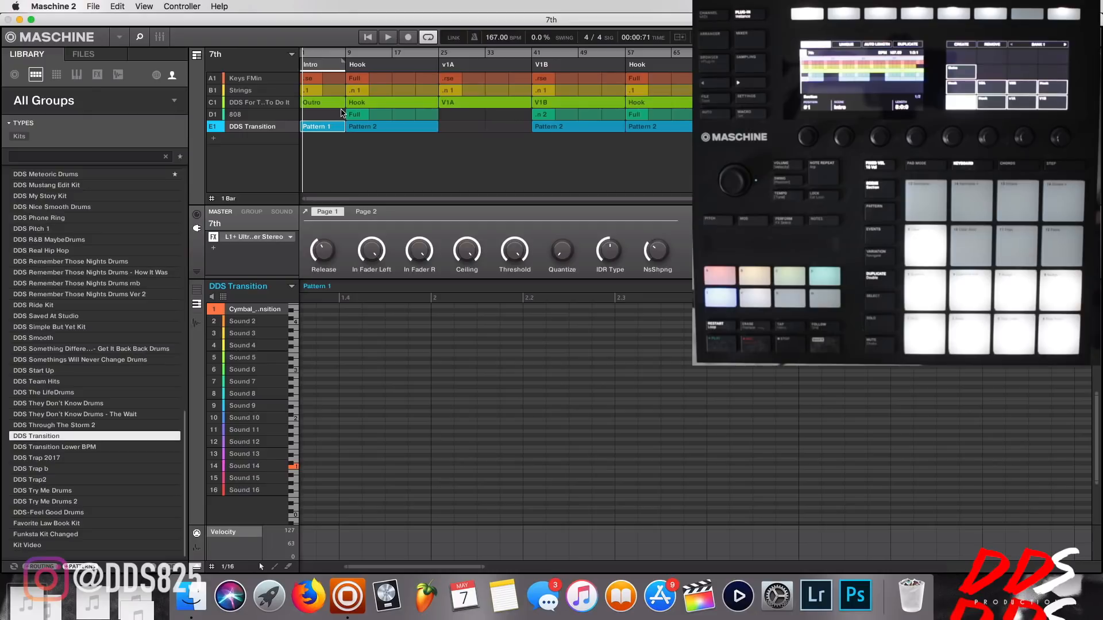
Compare the scene and pattern grid with the song timeline by switching between the two views, ending on the timeline.
{"action": "left_click", "coordinate": [197, 57]}
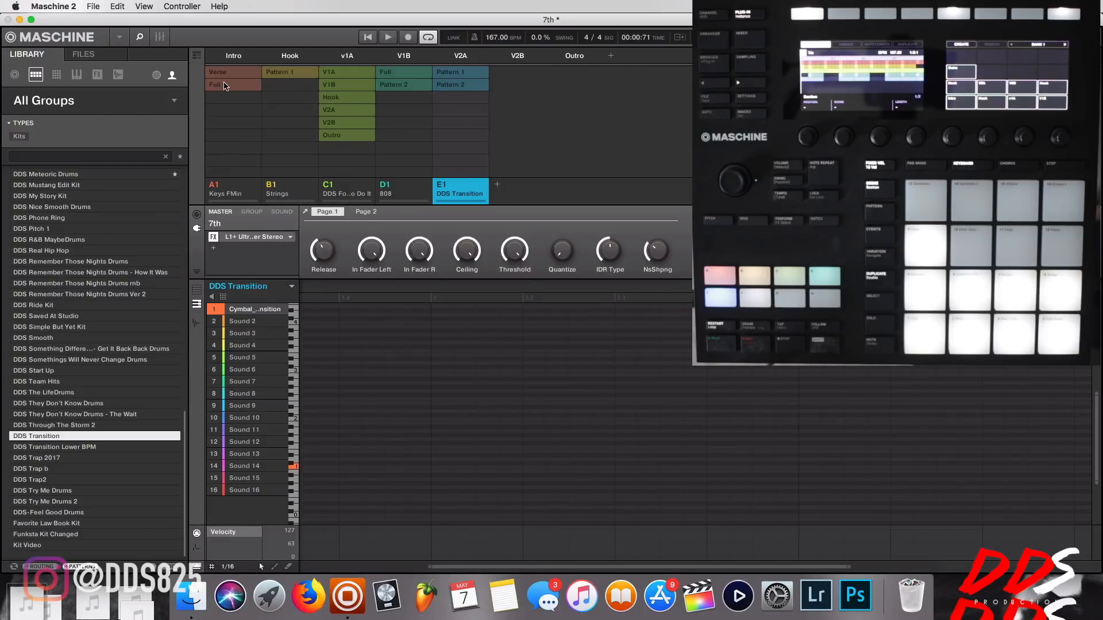
{"action": "left_click", "coordinate": [197, 57]}
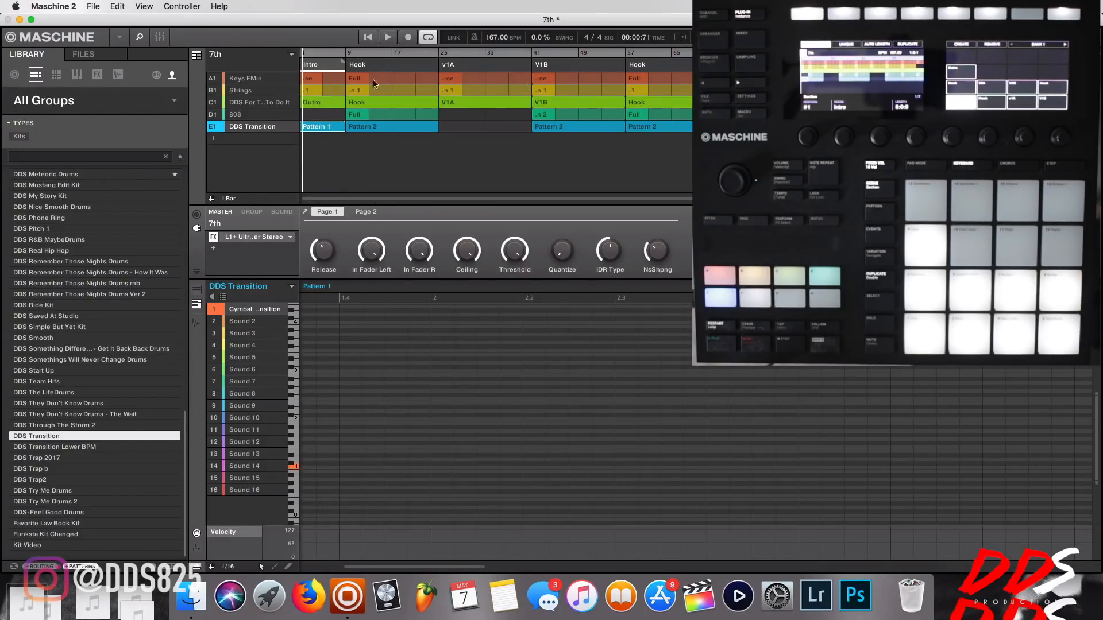
{"action": "left_click", "coordinate": [197, 56]}
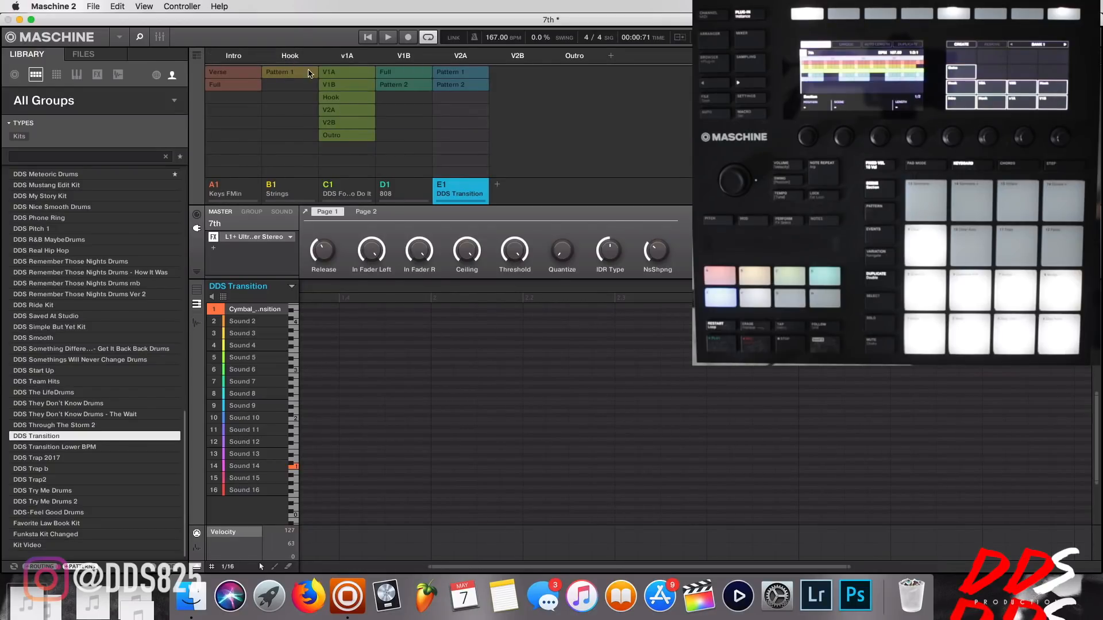
{"action": "left_click", "coordinate": [197, 55]}
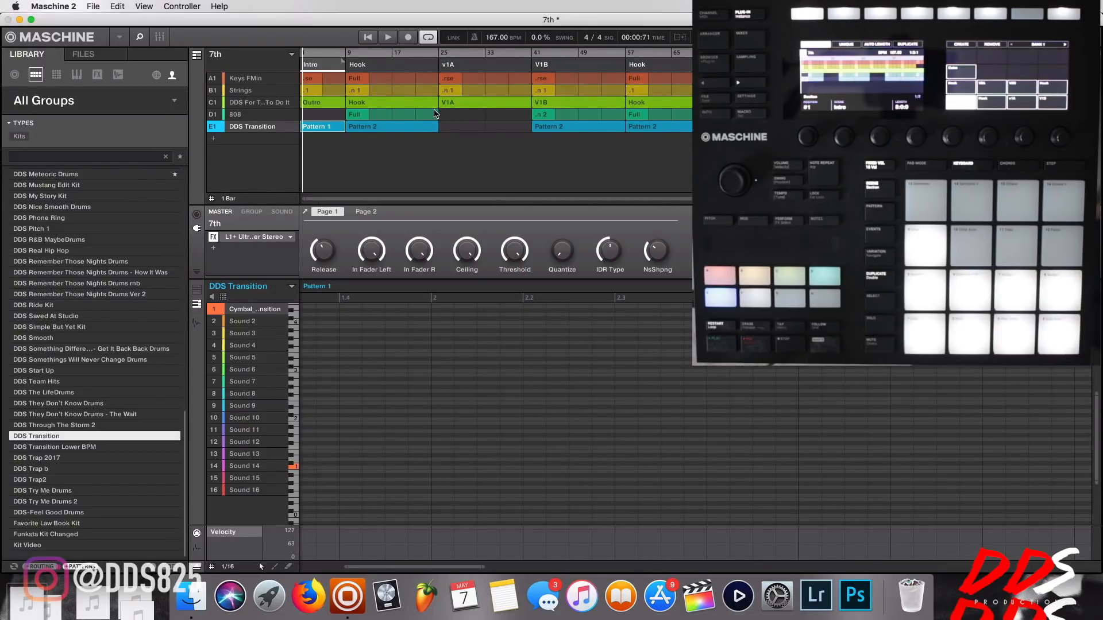
{"action": "left_click", "coordinate": [197, 56]}
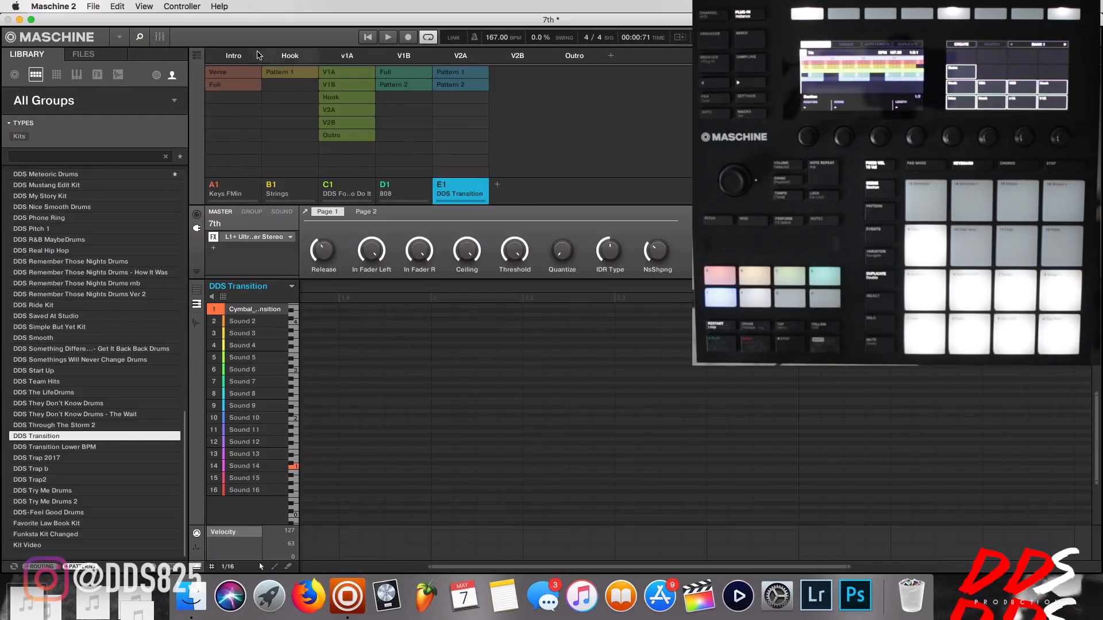
{"action": "left_click", "coordinate": [195, 57]}
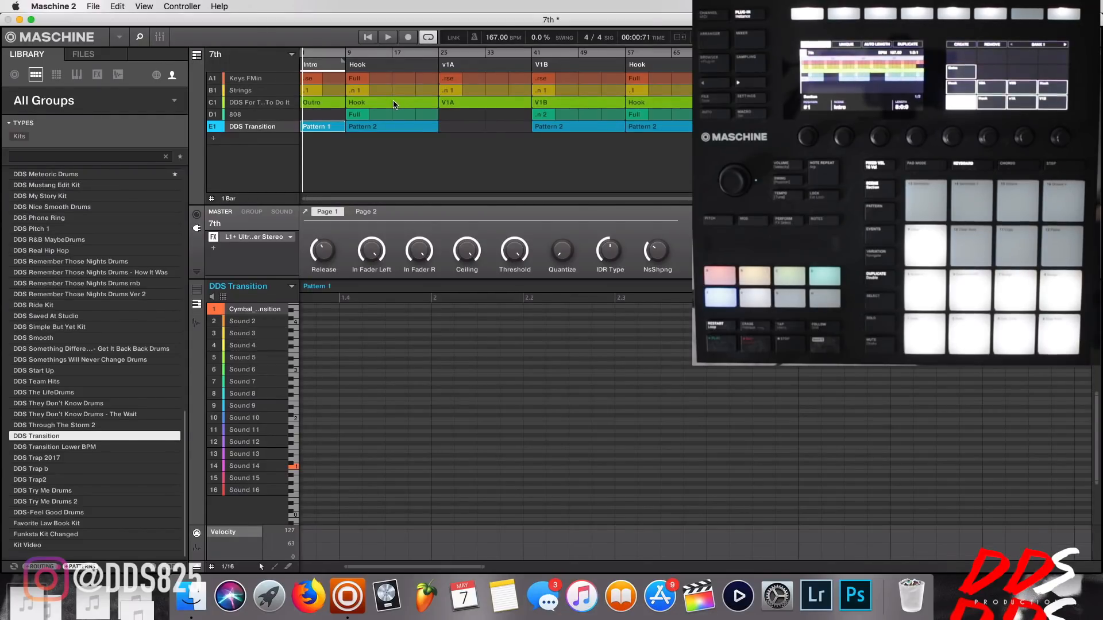